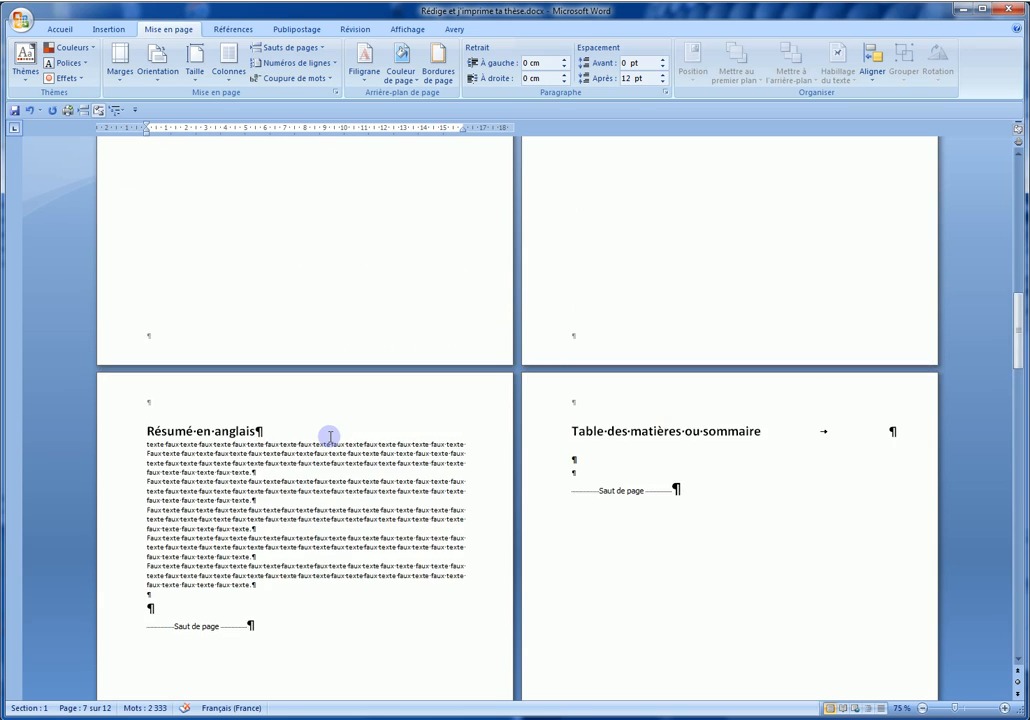
- Open the cover page's footer and check whether Section display is enabled in the status bar options
{"action": "scroll", "coordinate": [330, 436], "scroll_direction": "up", "scroll_amount": 10}
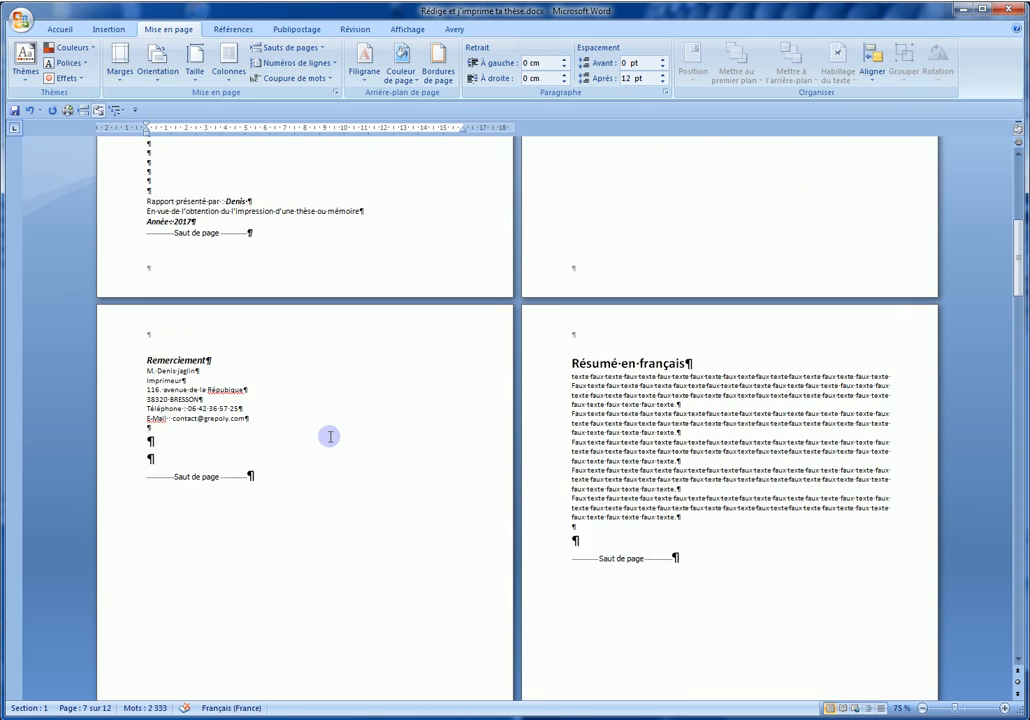
{"action": "scroll", "coordinate": [330, 436], "scroll_direction": "down", "scroll_amount": 3}
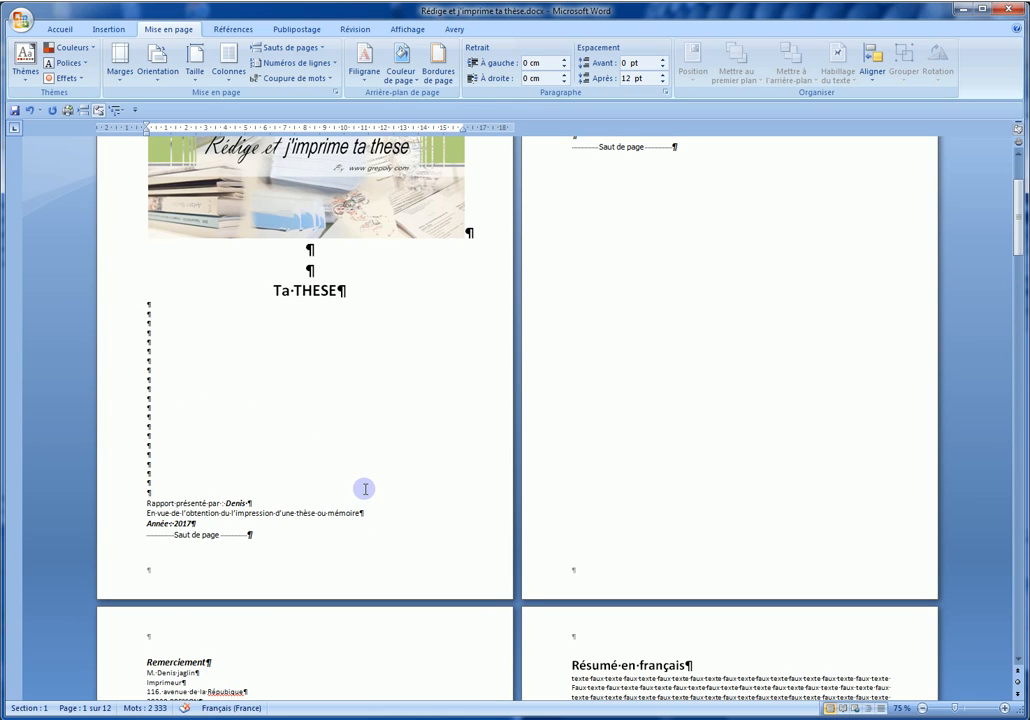
{"action": "double_click", "coordinate": [217, 548]}
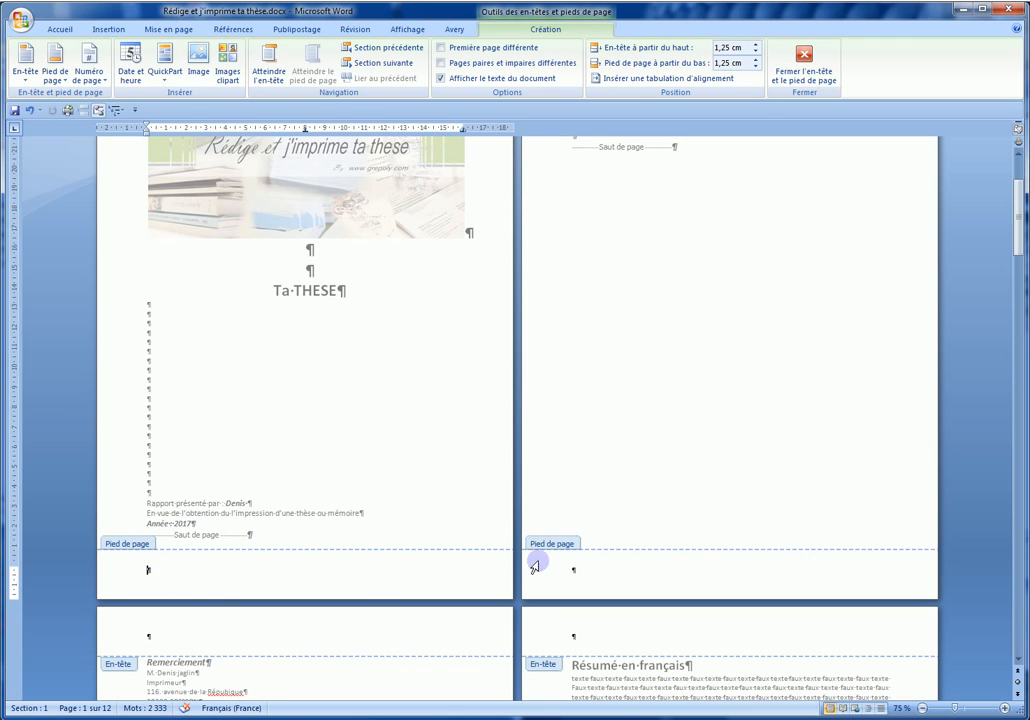
{"action": "right_click", "coordinate": [358, 713]}
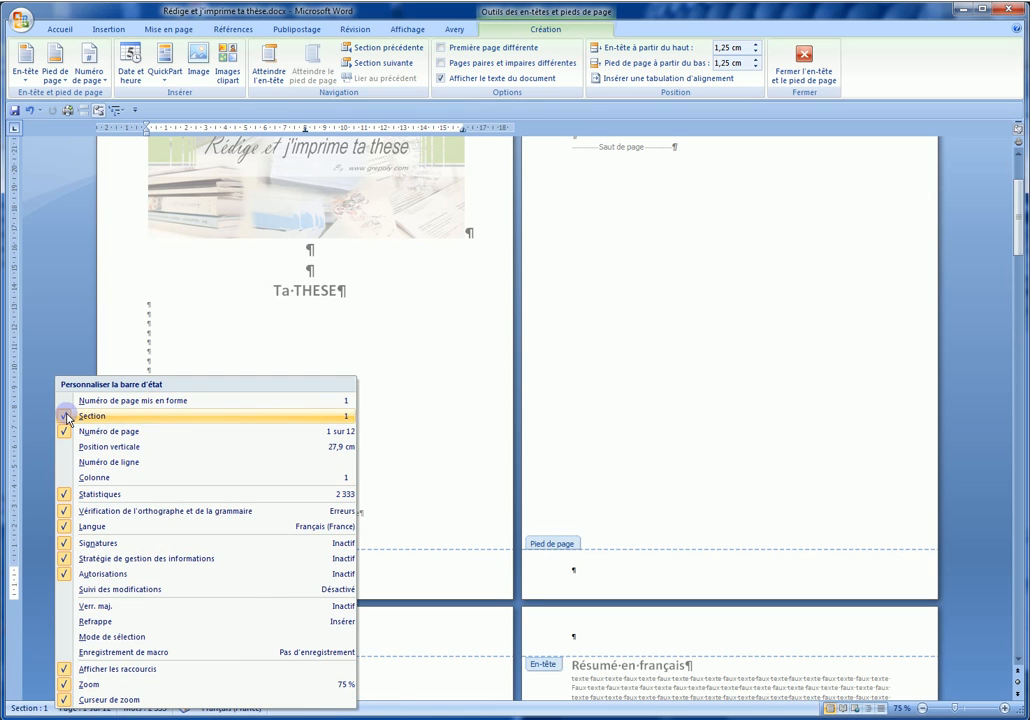
{"action": "left_click", "coordinate": [486, 390]}
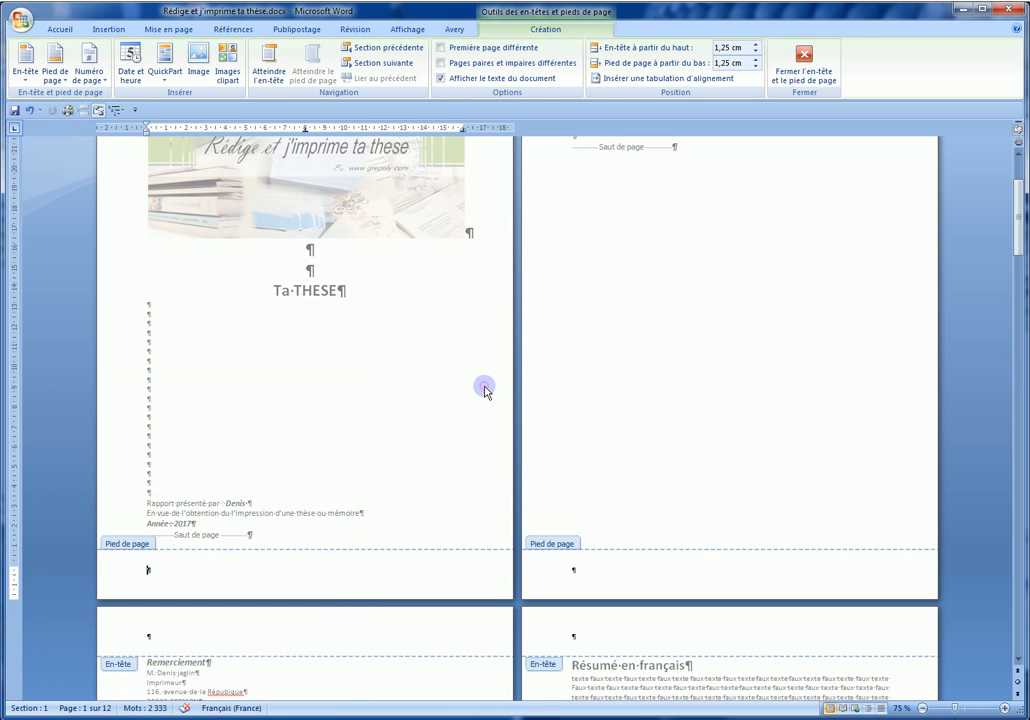
- Replace the page break below "Année : 2017" on the cover page with a next-page section break
{"action": "double_click", "coordinate": [236, 528]}
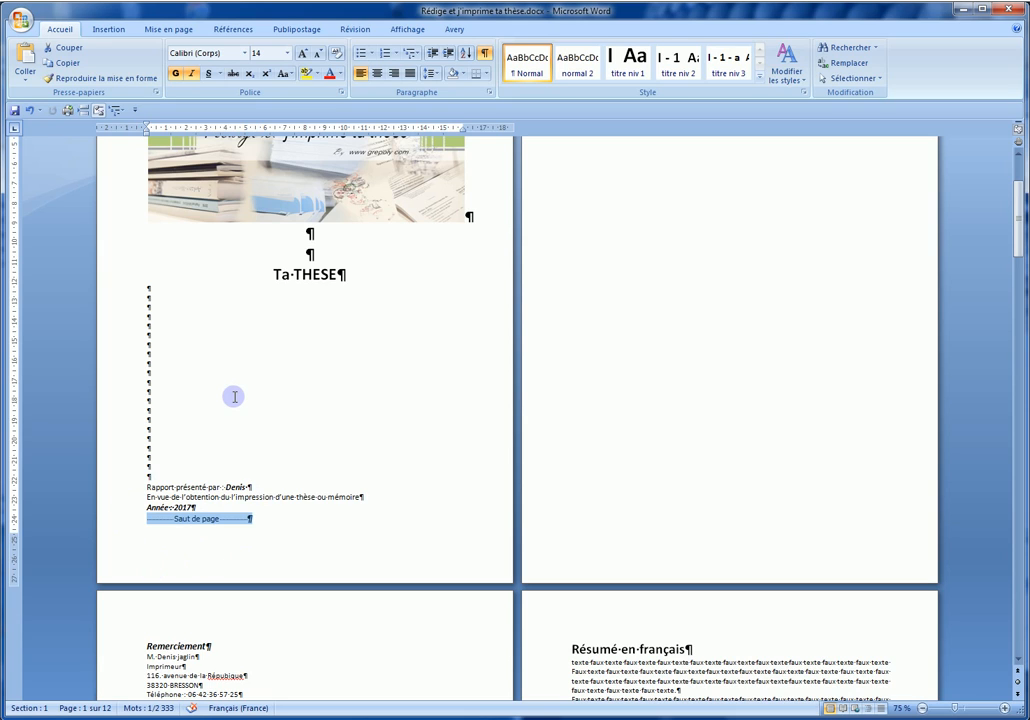
{"action": "key", "text": "Delete"}
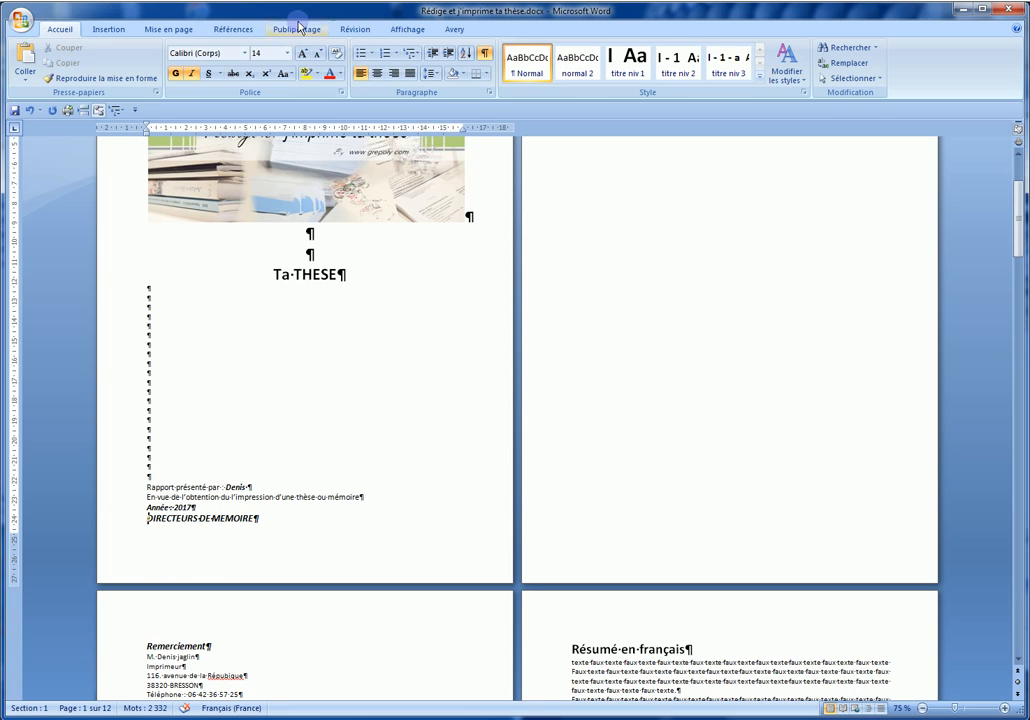
{"action": "left_click", "coordinate": [160, 30]}
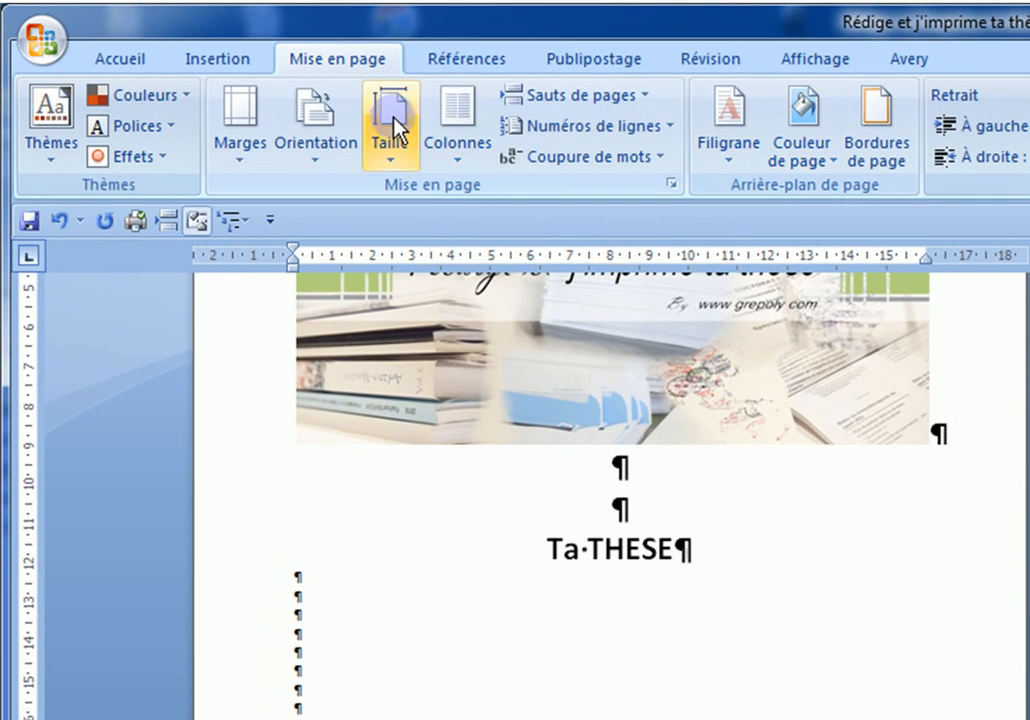
{"action": "left_click", "coordinate": [638, 95]}
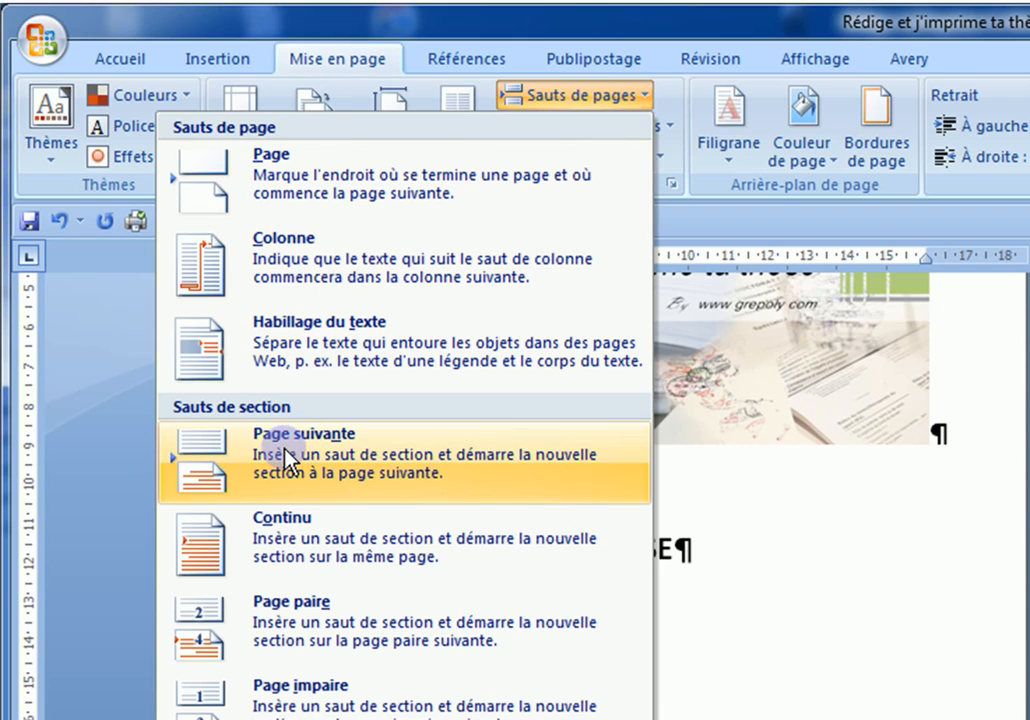
{"action": "left_click", "coordinate": [285, 450]}
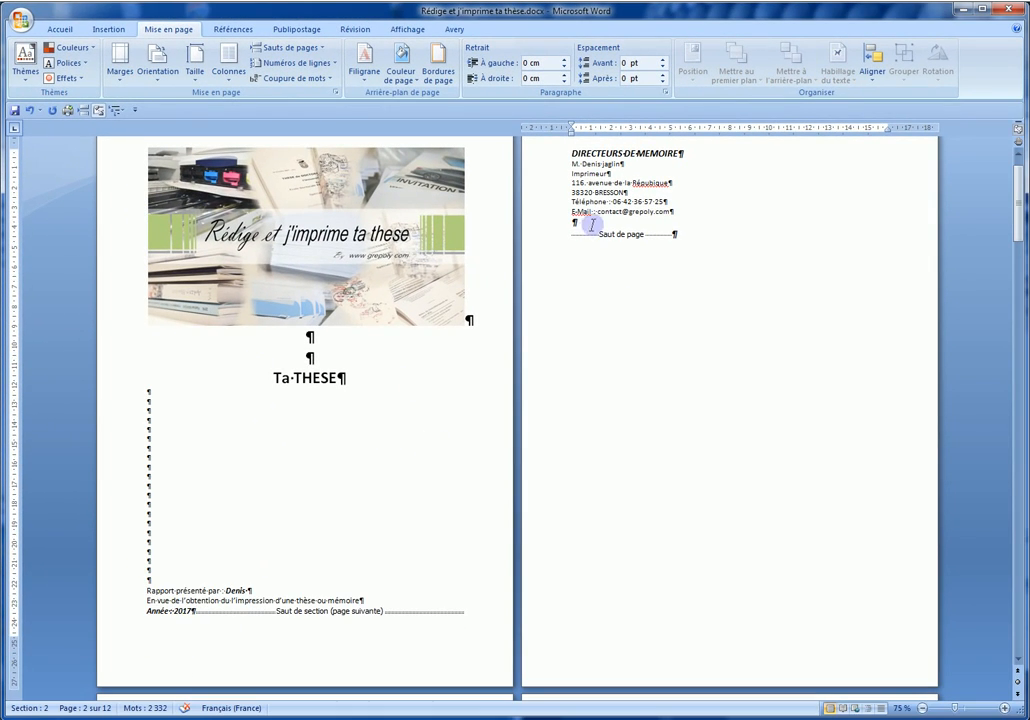
- Replace the page break between the table of contents and "I Introduction" with a next-page section break
{"action": "scroll", "coordinate": [604, 405], "scroll_direction": "down", "scroll_amount": 12}
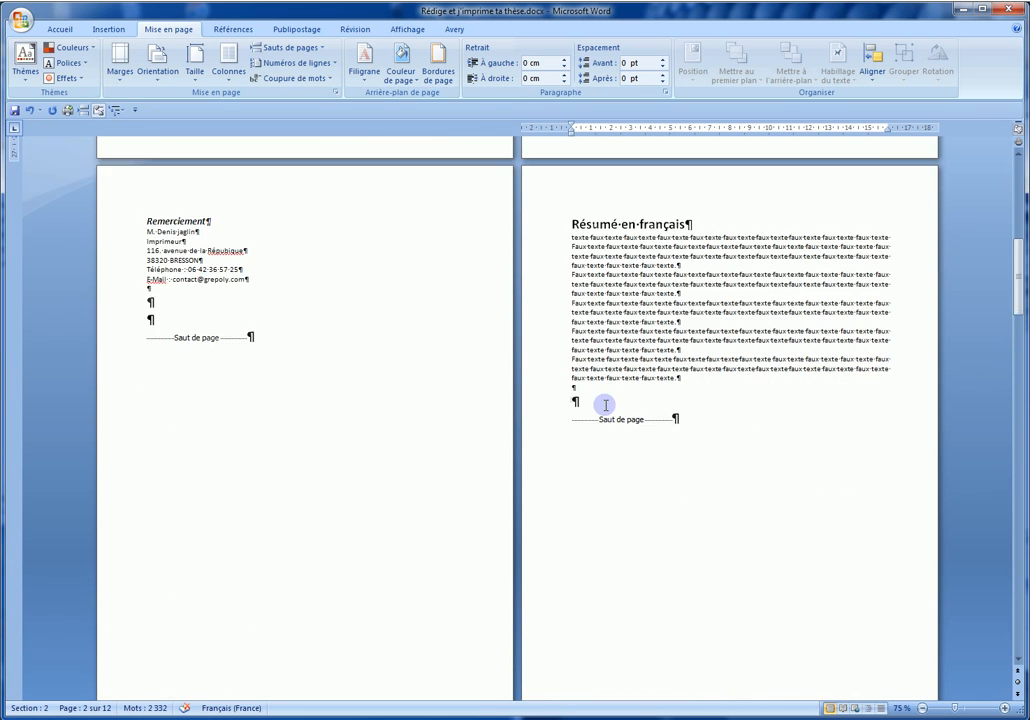
{"action": "scroll", "coordinate": [604, 405], "scroll_direction": "down", "scroll_amount": 6}
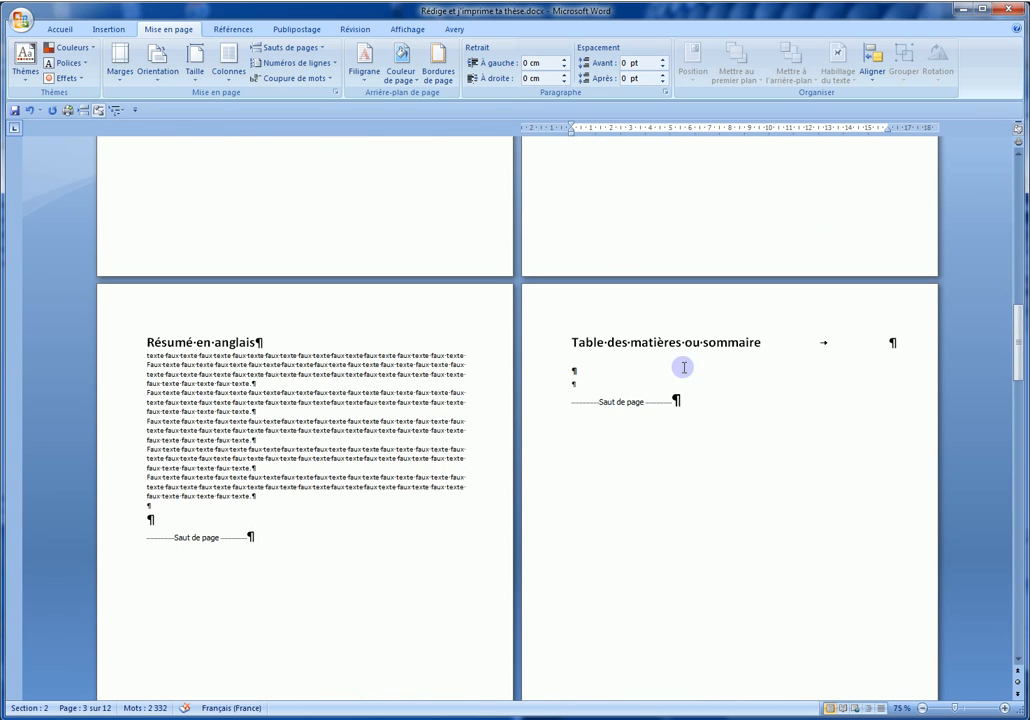
{"action": "scroll", "coordinate": [650, 440], "scroll_direction": "down", "scroll_amount": 2}
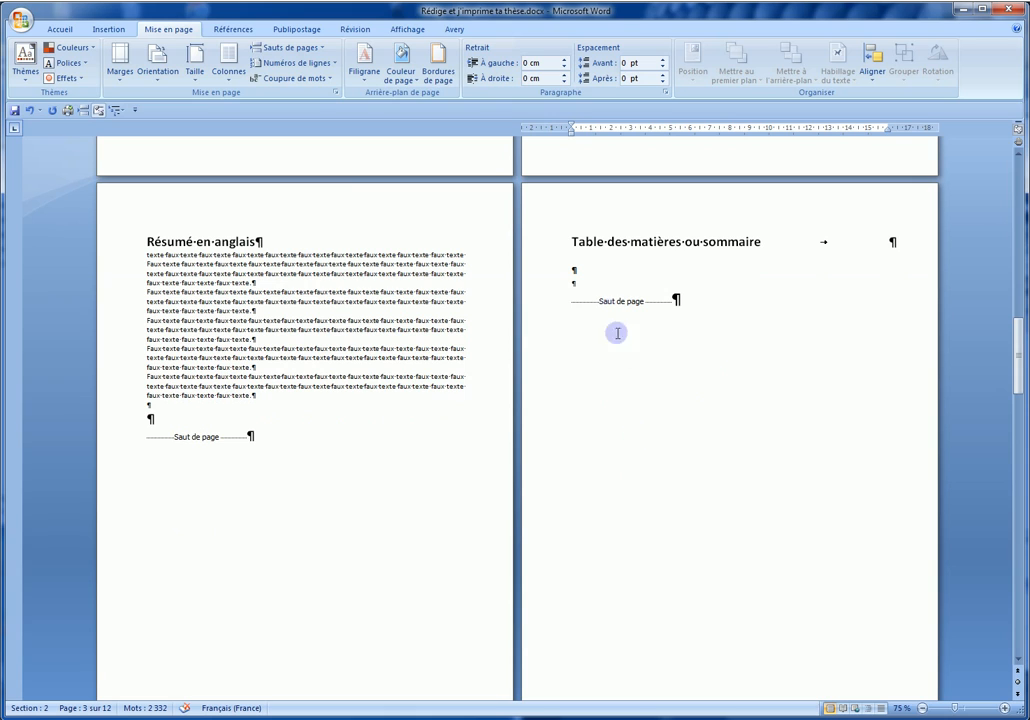
{"action": "left_click", "coordinate": [606, 300]}
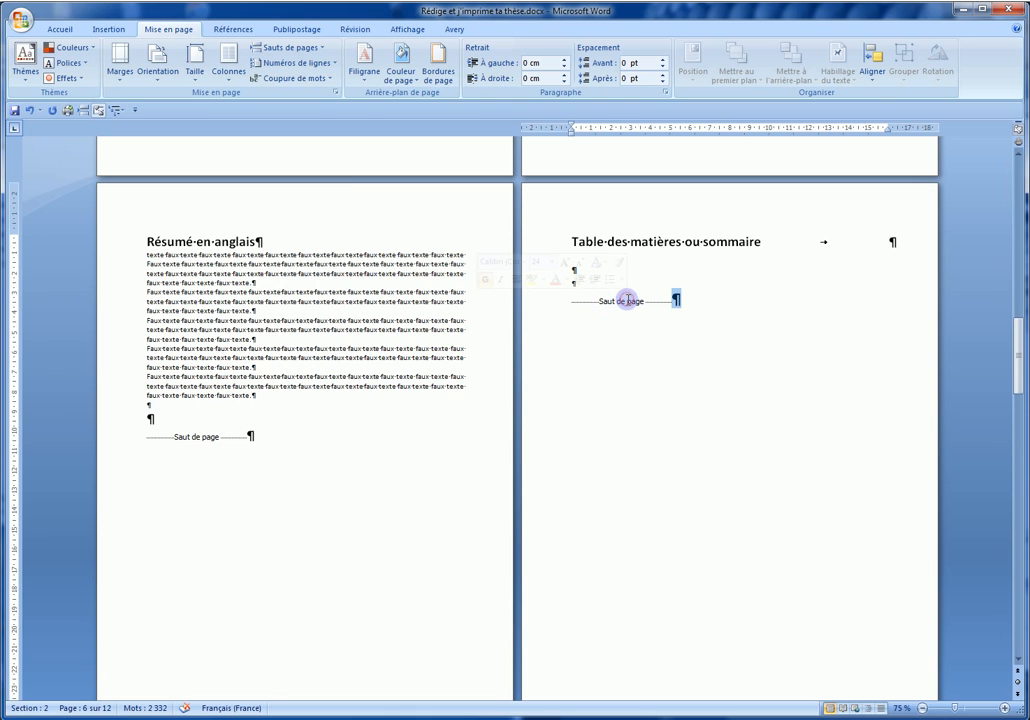
{"action": "double_click", "coordinate": [627, 300]}
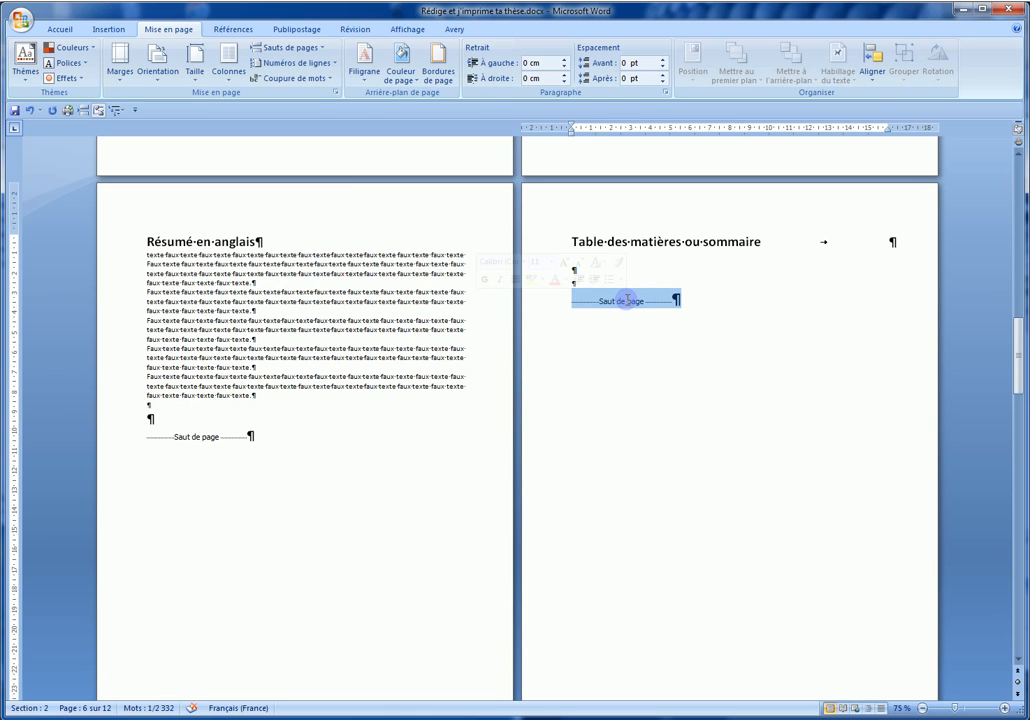
{"action": "key", "text": "Delete"}
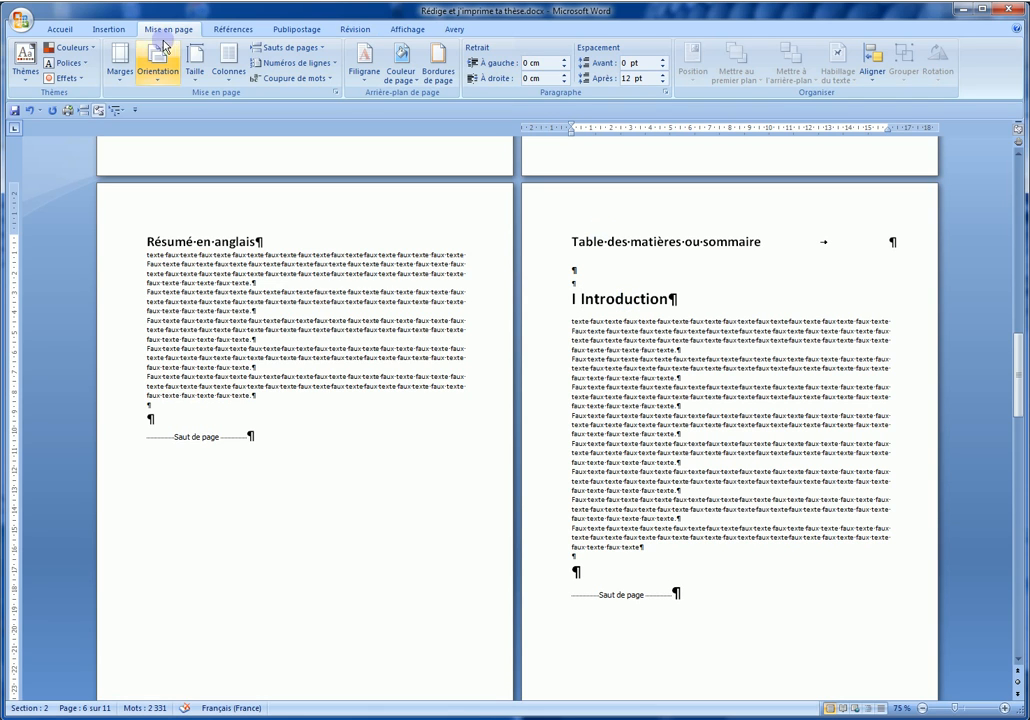
{"action": "left_click", "coordinate": [321, 49]}
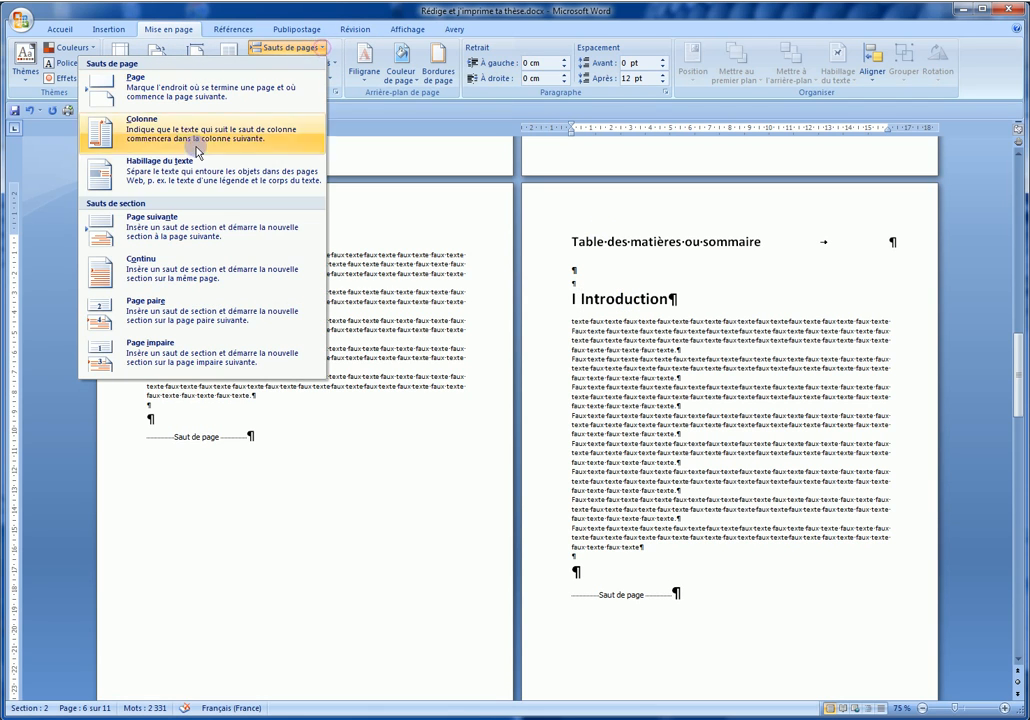
{"action": "left_click", "coordinate": [170, 230]}
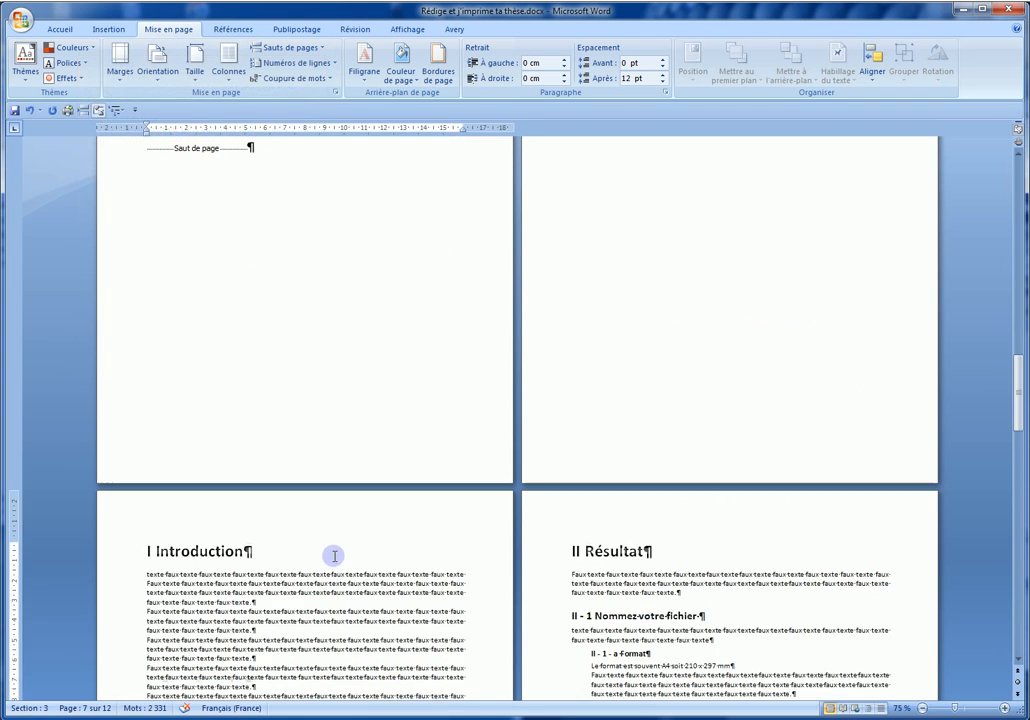
- Open the footer area and examine the section labels and link-to-previous tags throughout the document
{"action": "scroll", "coordinate": [333, 556], "scroll_direction": "down", "scroll_amount": 2}
{"action": "scroll", "coordinate": [333, 553], "scroll_direction": "up", "scroll_amount": 5}
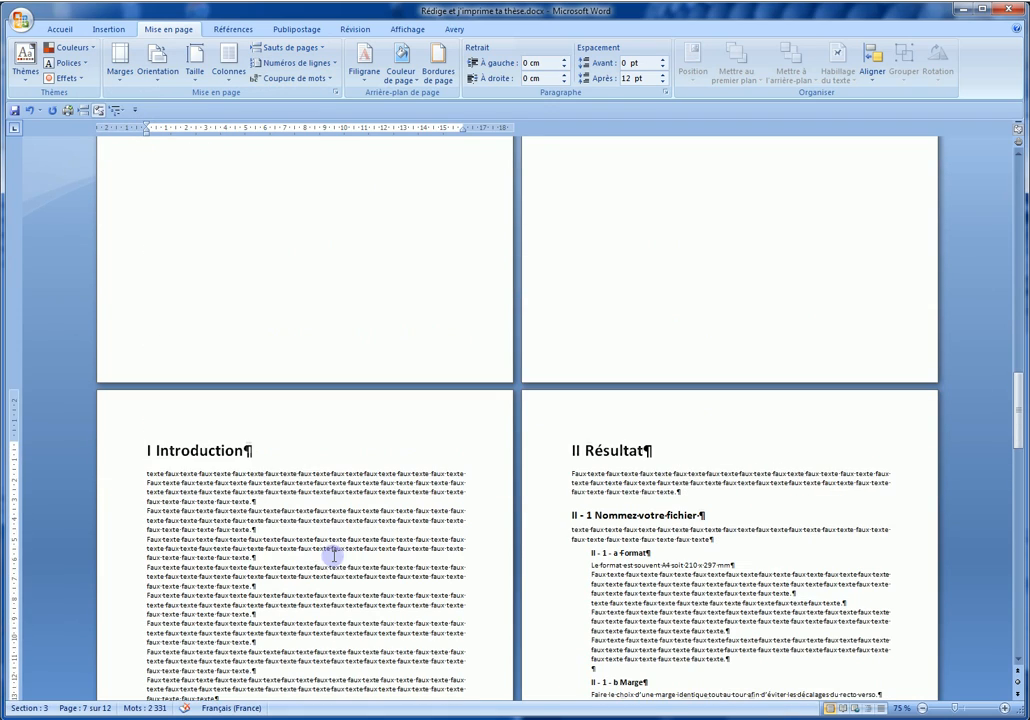
{"action": "left_click", "coordinate": [241, 350]}
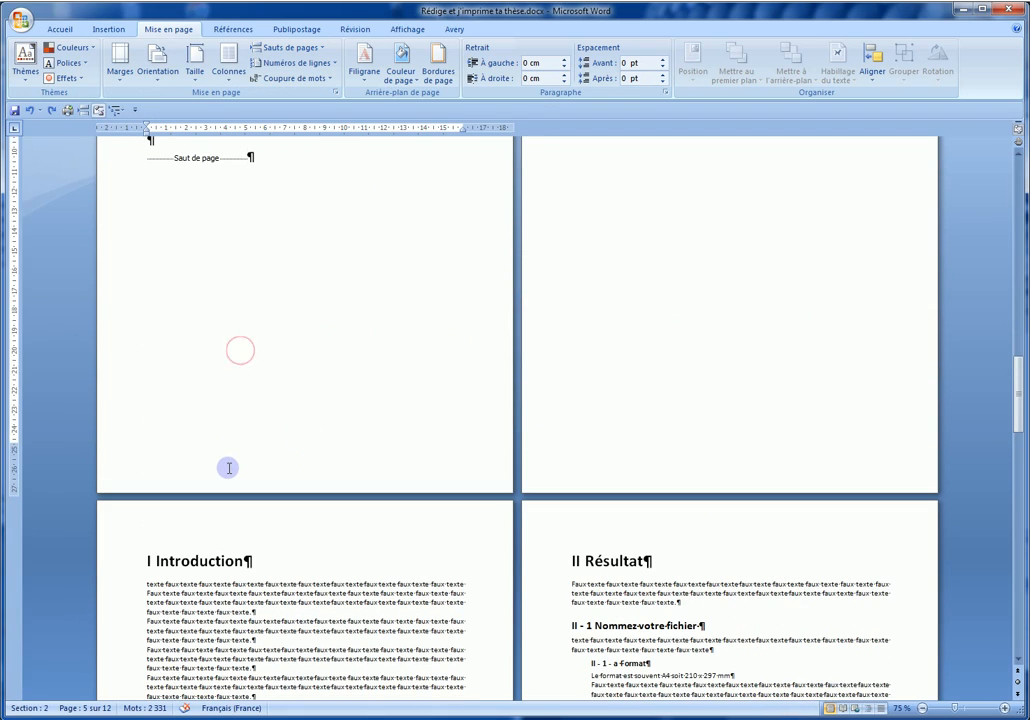
{"action": "double_click", "coordinate": [228, 467]}
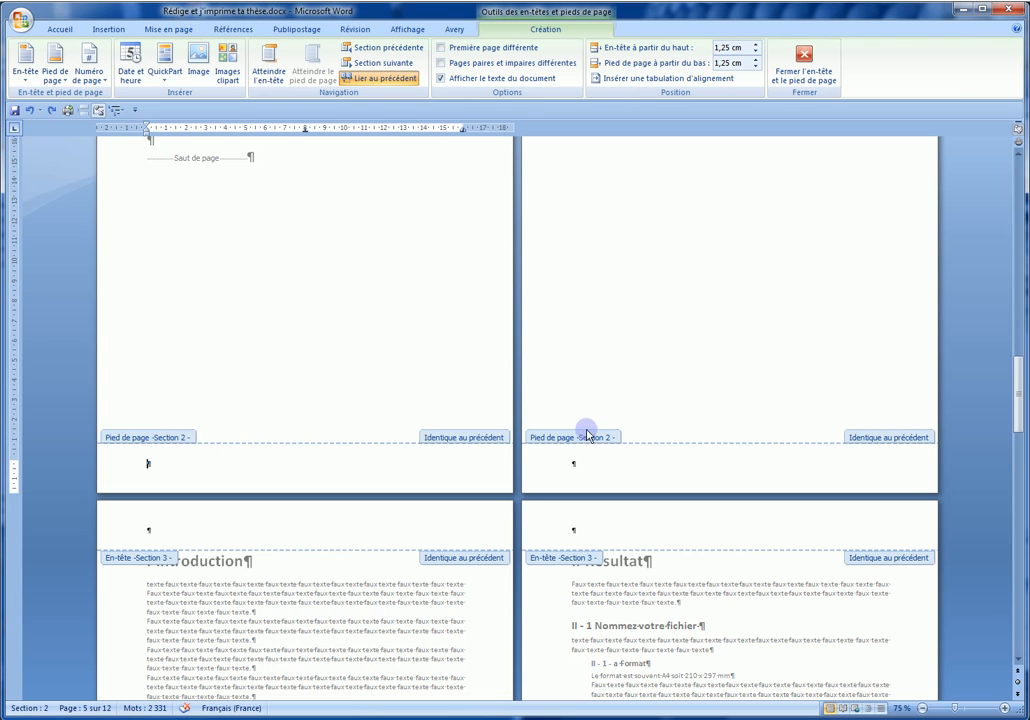
{"action": "scroll", "coordinate": [650, 365], "scroll_direction": "up", "scroll_amount": 5}
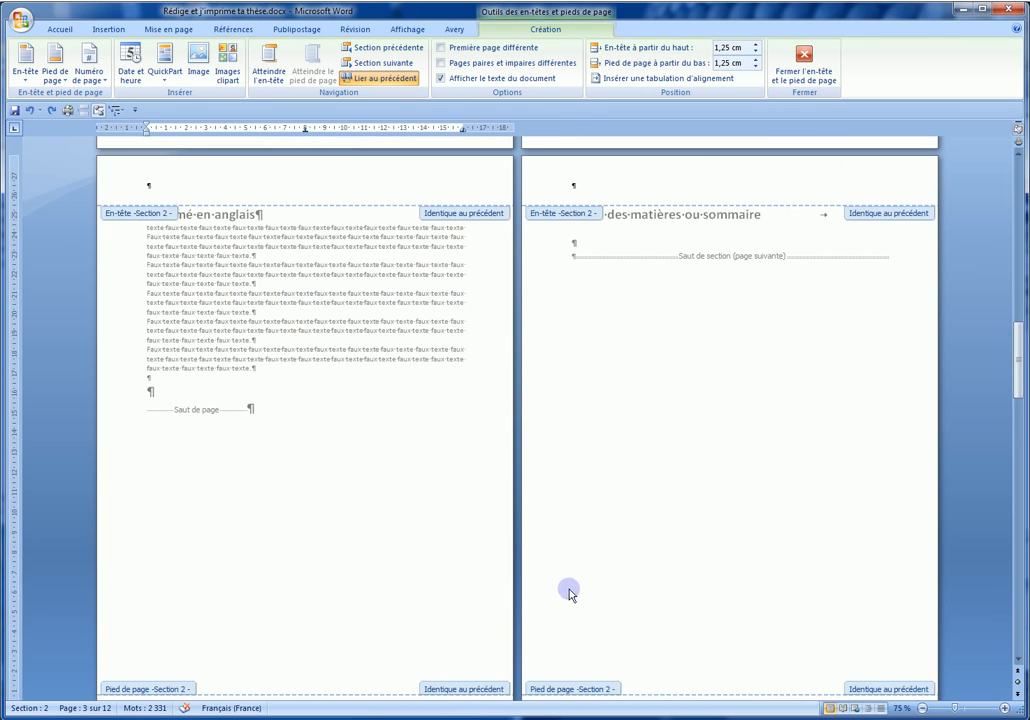
{"action": "scroll", "coordinate": [570, 585], "scroll_direction": "down", "scroll_amount": 4}
{"action": "scroll", "coordinate": [573, 579], "scroll_direction": "down", "scroll_amount": 2}
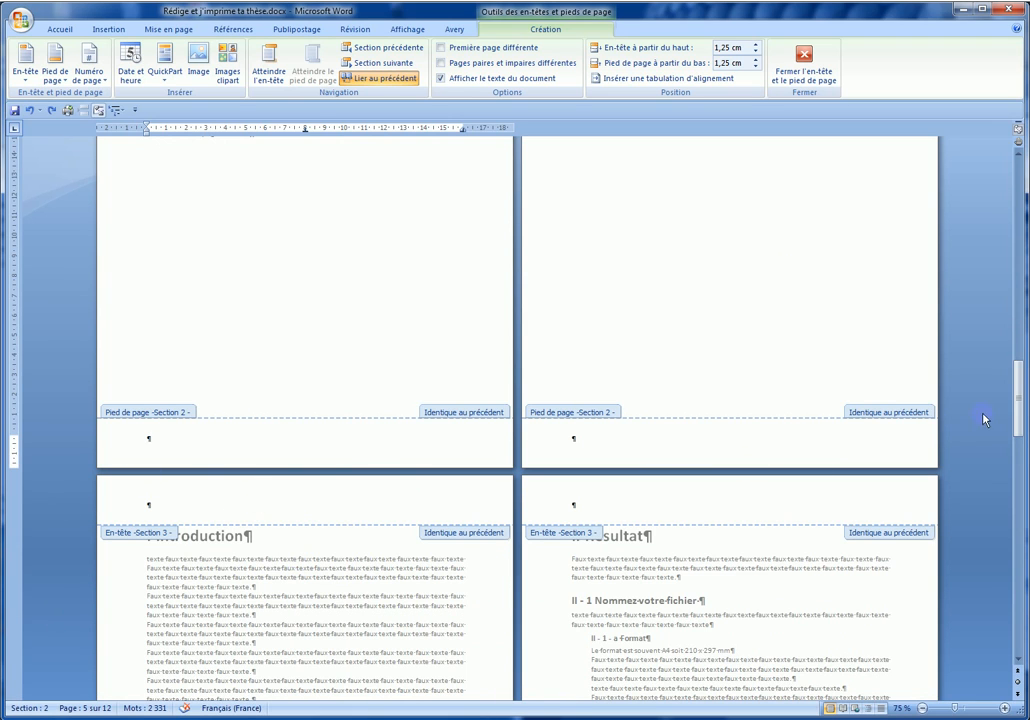
{"action": "left_click_drag", "start_coordinate": [1018, 416], "coordinate": [1018, 198]}
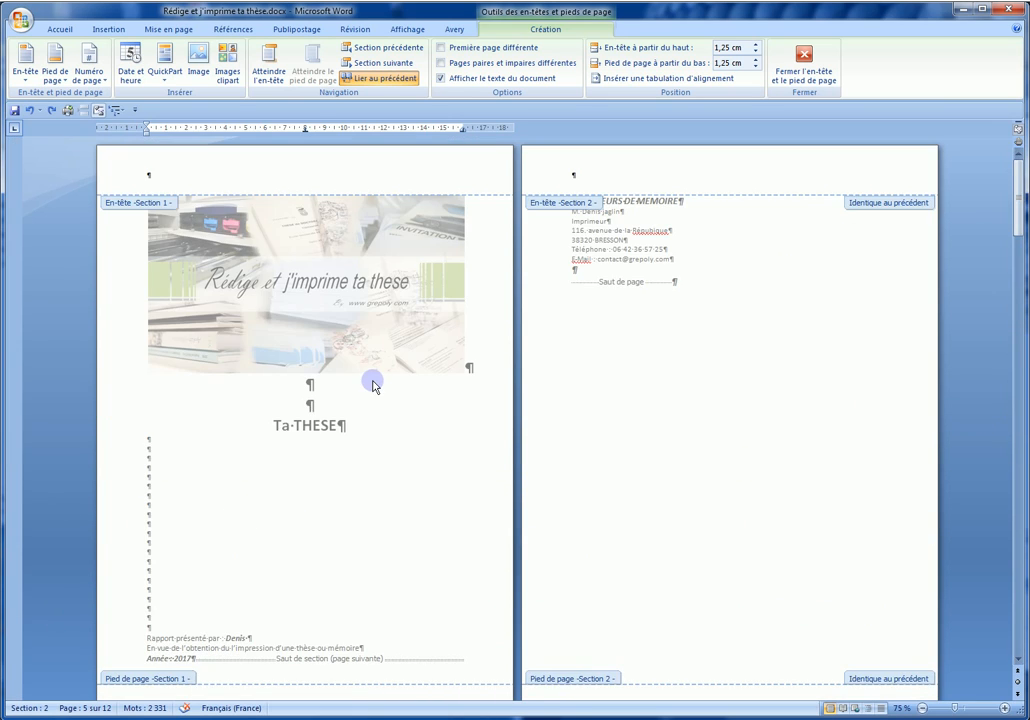
{"action": "scroll", "coordinate": [299, 451], "scroll_direction": "down", "scroll_amount": 5}
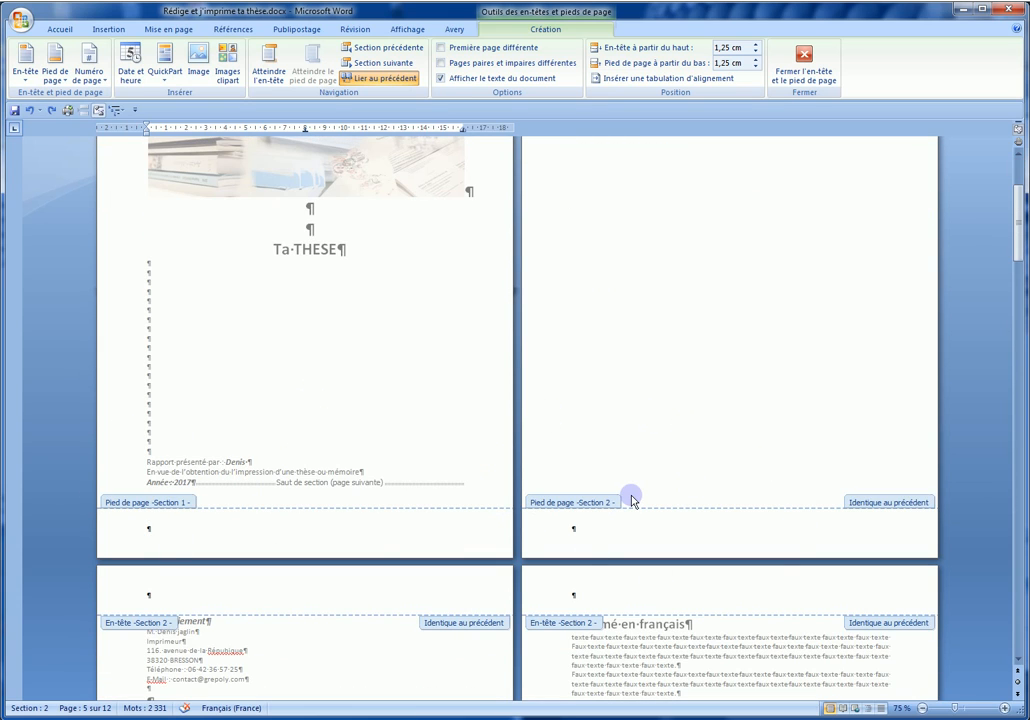
- Insert the centred "Numéro normal 2" bottom-of-page number in the section 1 footer and remove the empty paragraph beneath it
{"action": "left_click", "coordinate": [153, 530]}
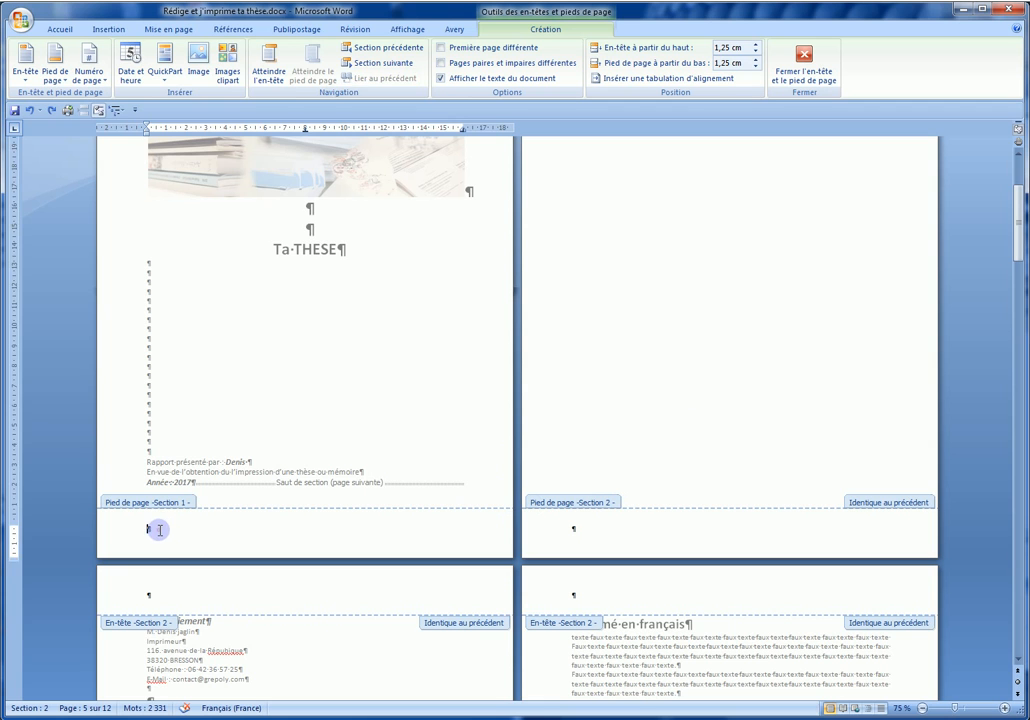
{"action": "double_click", "coordinate": [154, 529]}
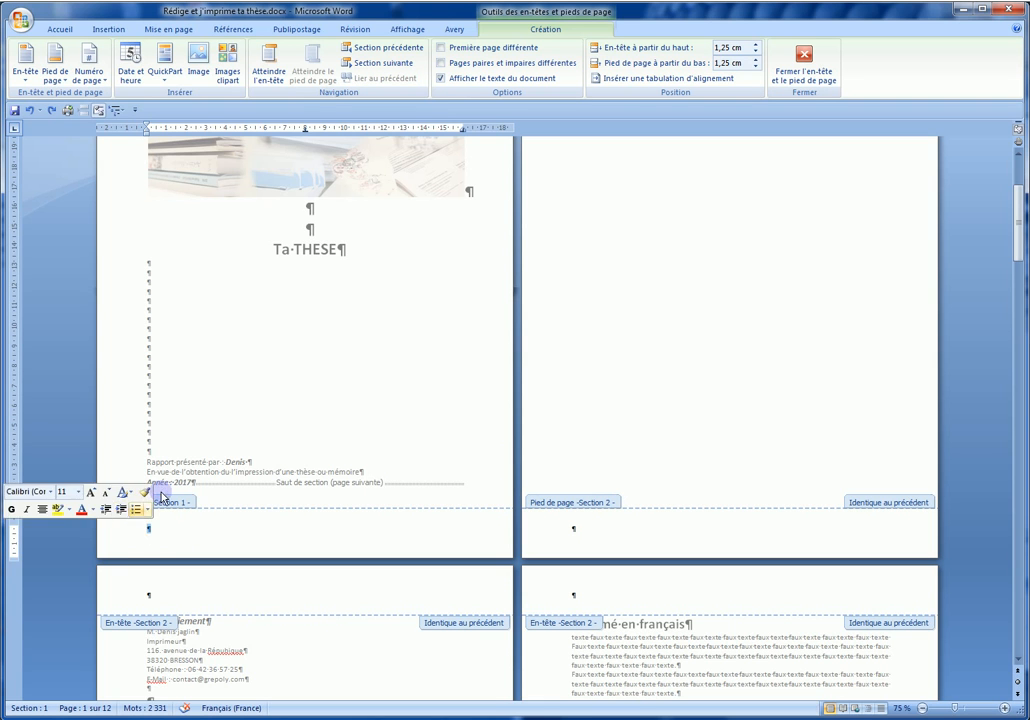
{"action": "left_click", "coordinate": [112, 30]}
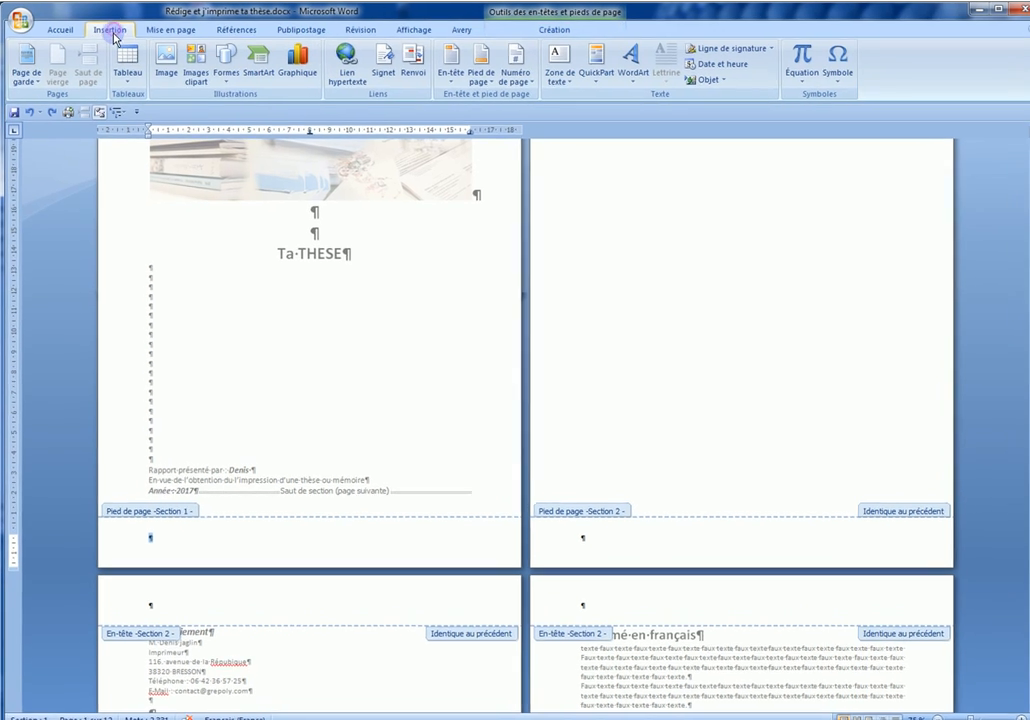
{"action": "left_click", "coordinate": [666, 88]}
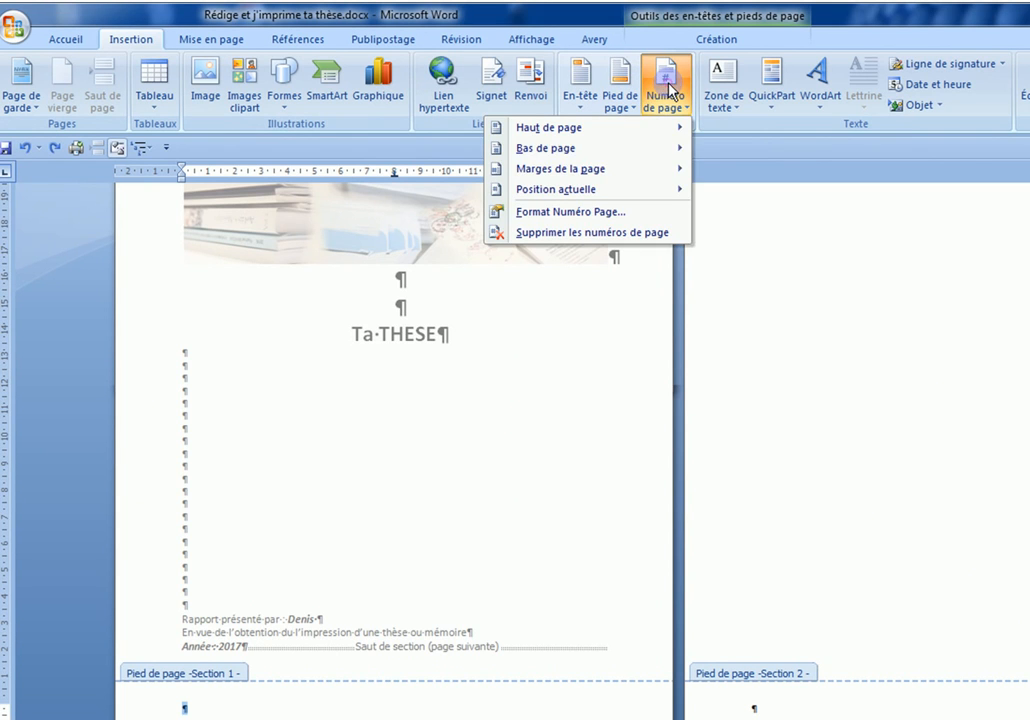
{"action": "mouse_move", "coordinate": [565, 152]}
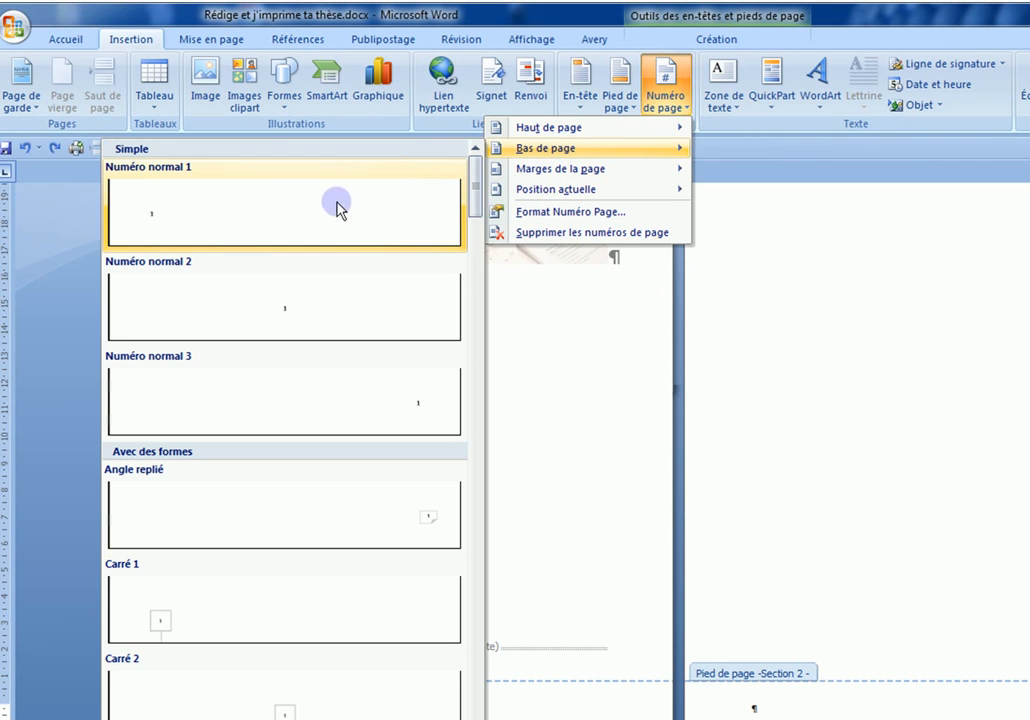
{"action": "left_click", "coordinate": [305, 316]}
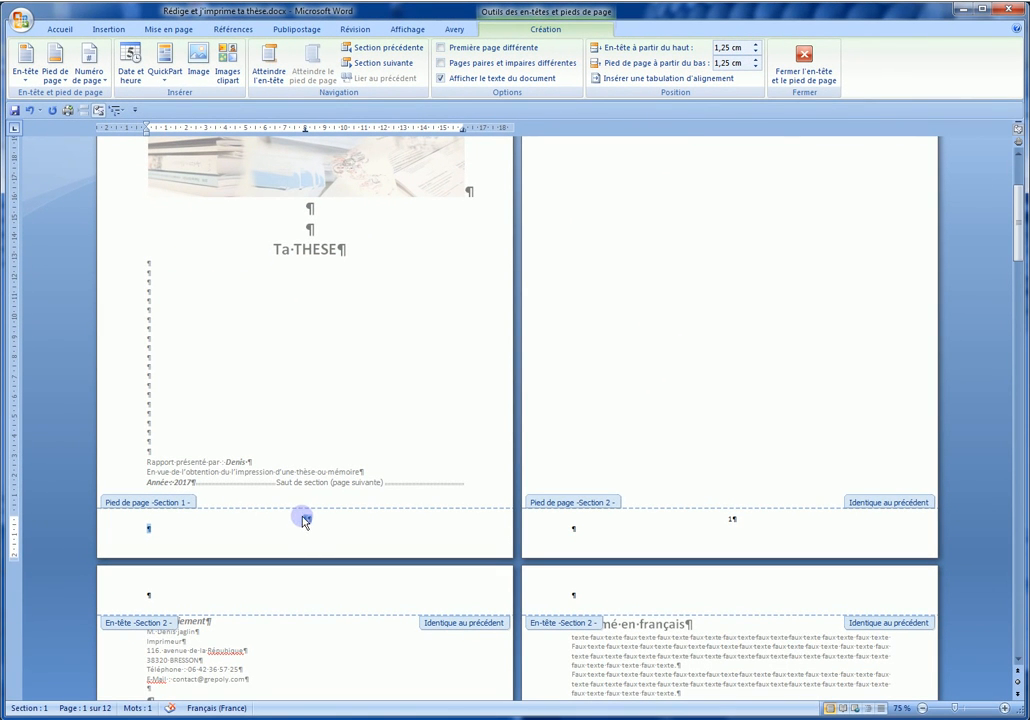
{"action": "left_click", "coordinate": [157, 531]}
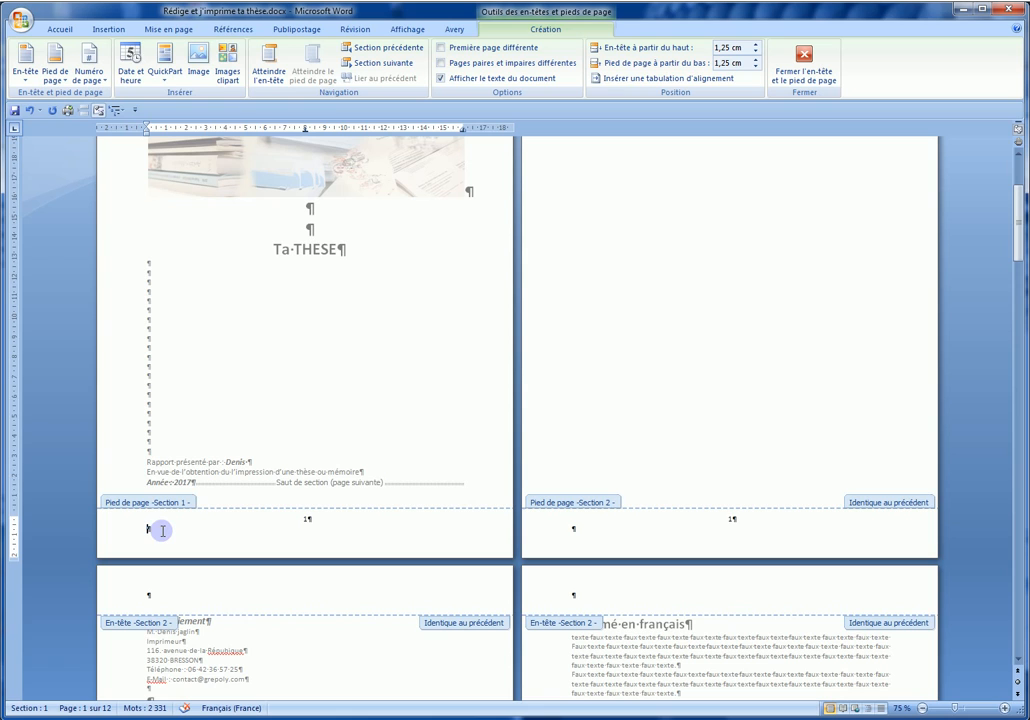
{"action": "key", "text": "BackSpace"}
- Format the section 1 footer's page number in bold at 36 pt
{"action": "left_click_drag", "start_coordinate": [304, 531], "coordinate": [314, 531]}
{"action": "left_click", "coordinate": [60, 30]}
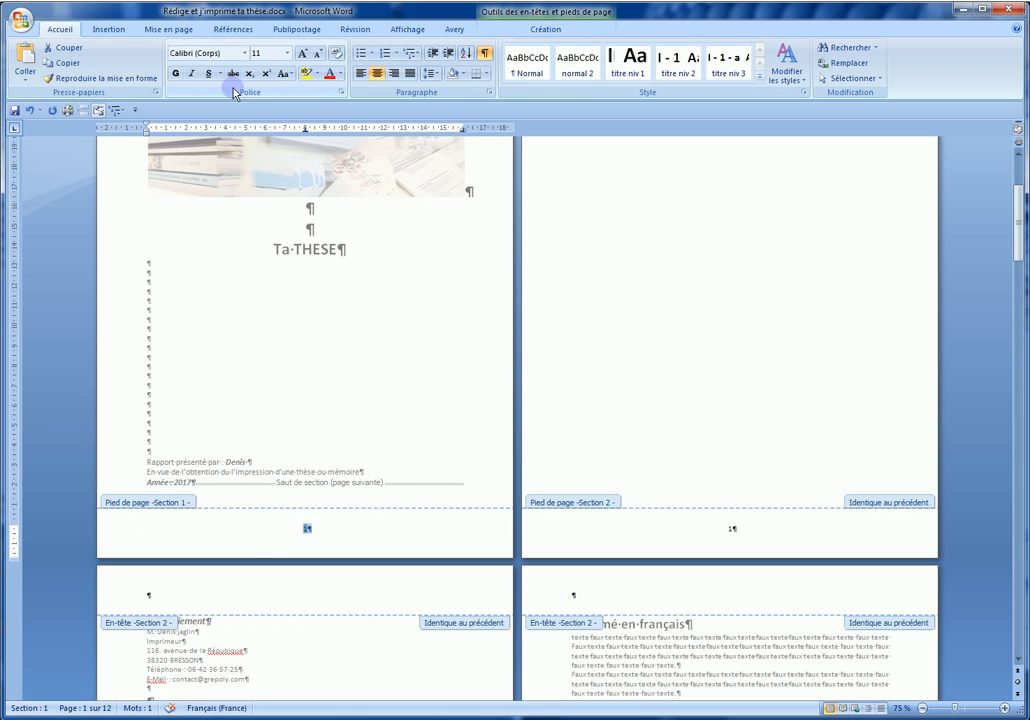
{"action": "left_click", "coordinate": [287, 53]}
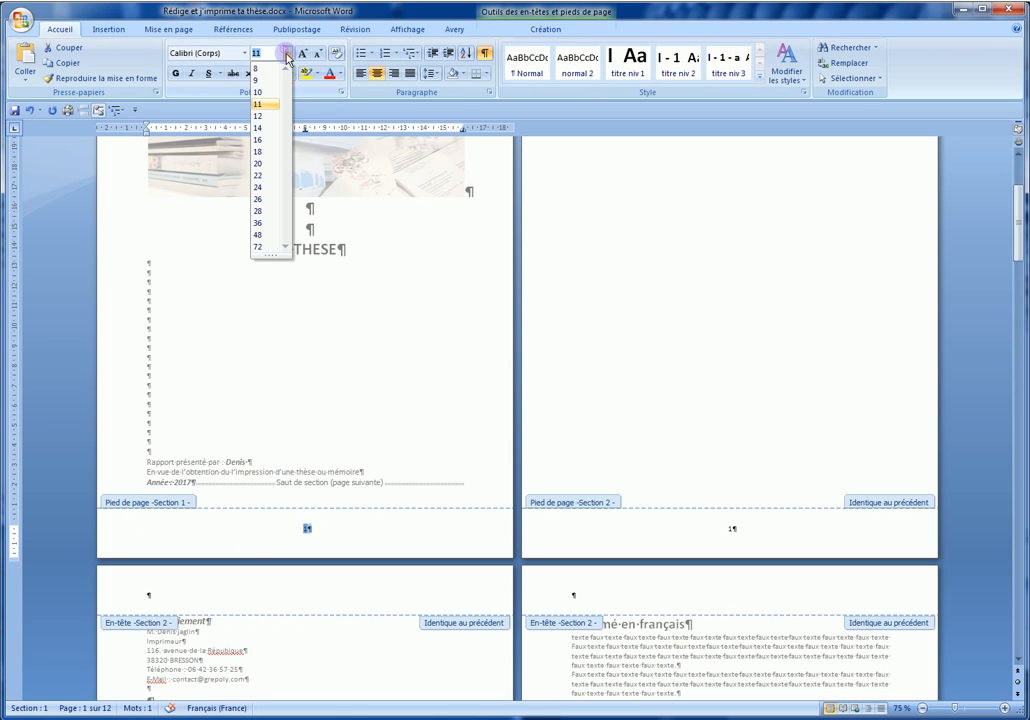
{"action": "left_click", "coordinate": [261, 222]}
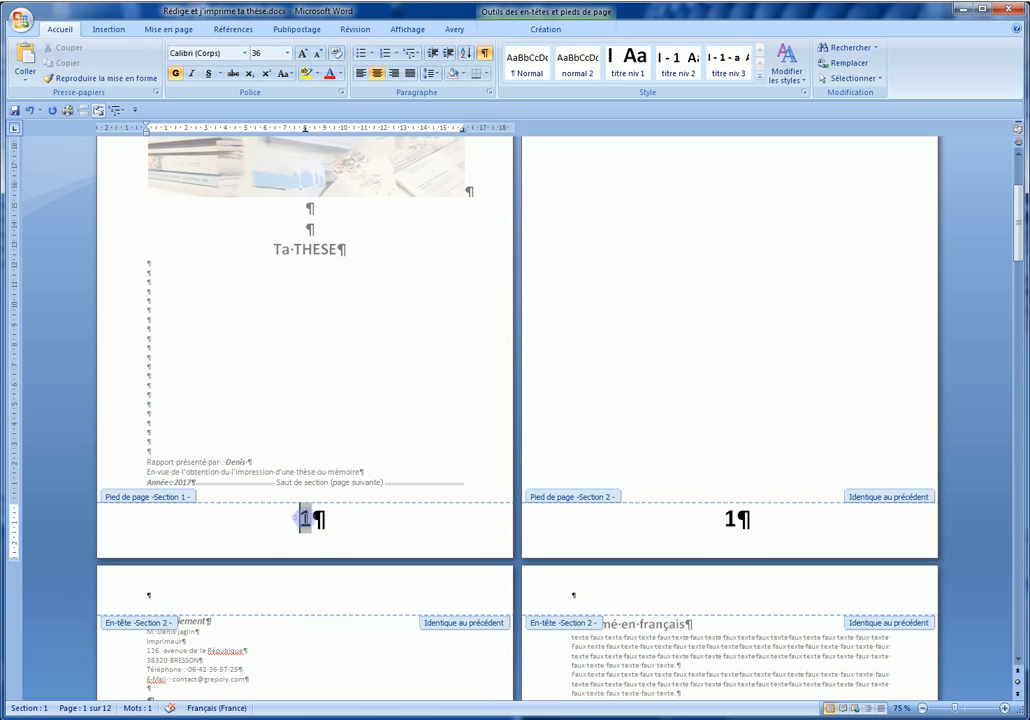
{"action": "left_click", "coordinate": [292, 518]}
{"action": "key", "text": "Delete"}
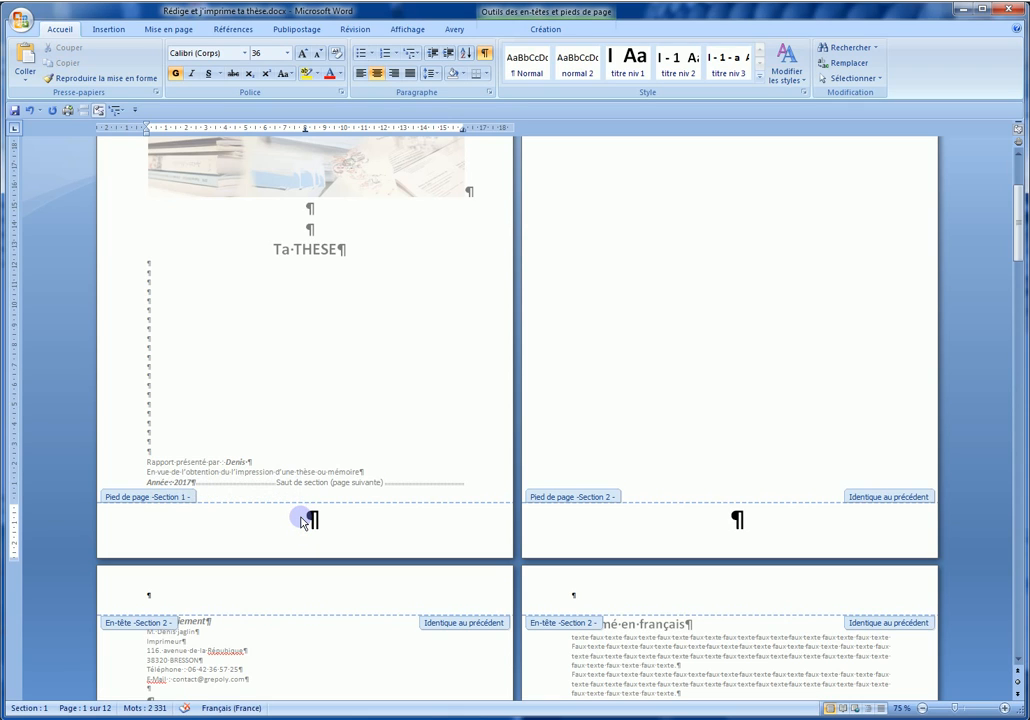
{"action": "key", "text": "ctrl+z"}
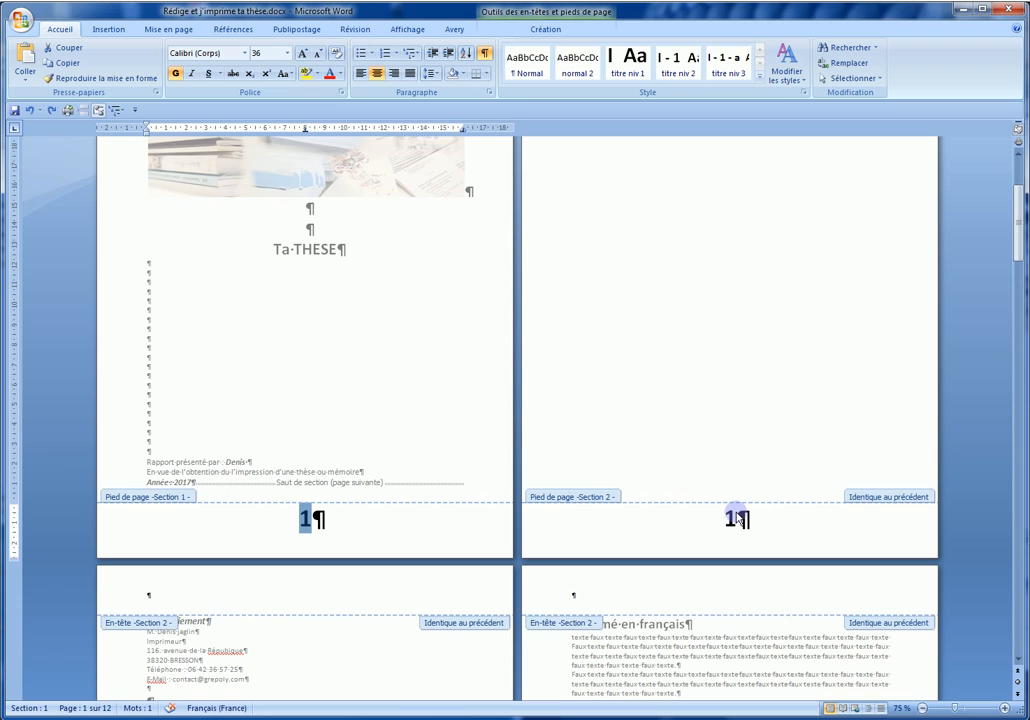
- Unlink the section 2 footer from the previous section and delete the page number from the section 1 footer
{"action": "left_click", "coordinate": [737, 520]}
{"action": "double_click", "coordinate": [729, 519]}
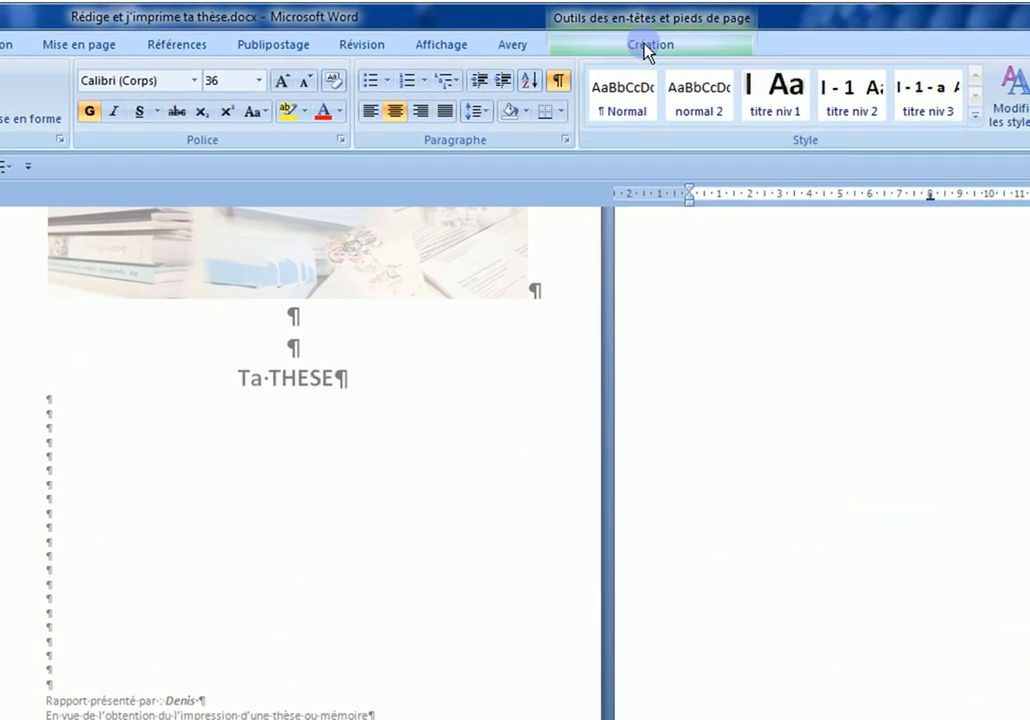
{"action": "left_click", "coordinate": [645, 46]}
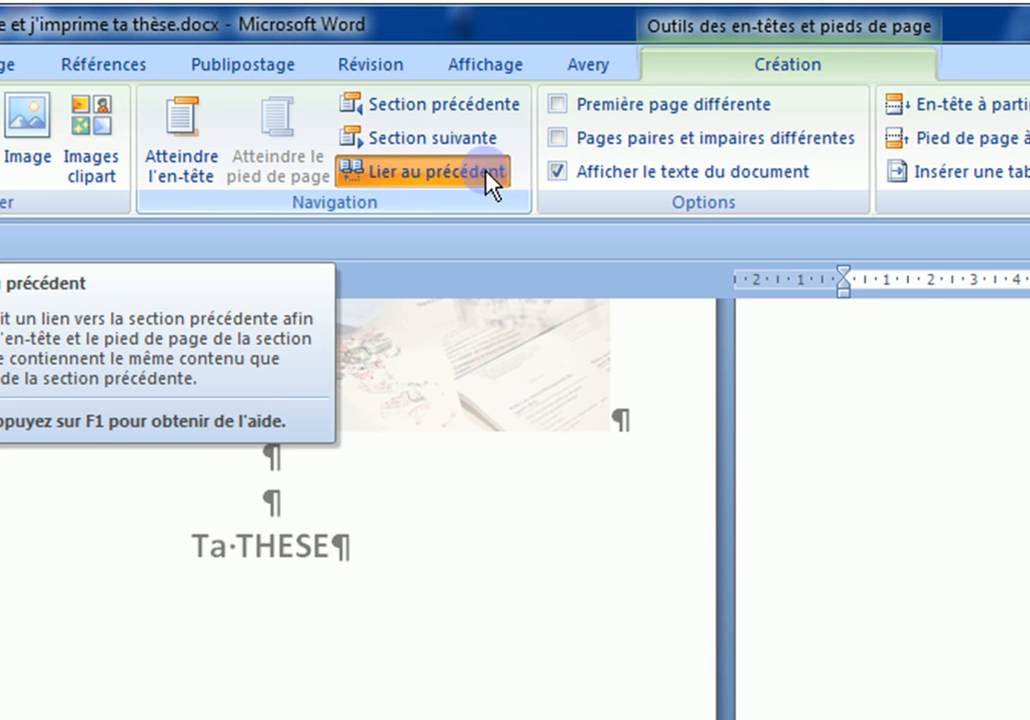
{"action": "left_click", "coordinate": [366, 168]}
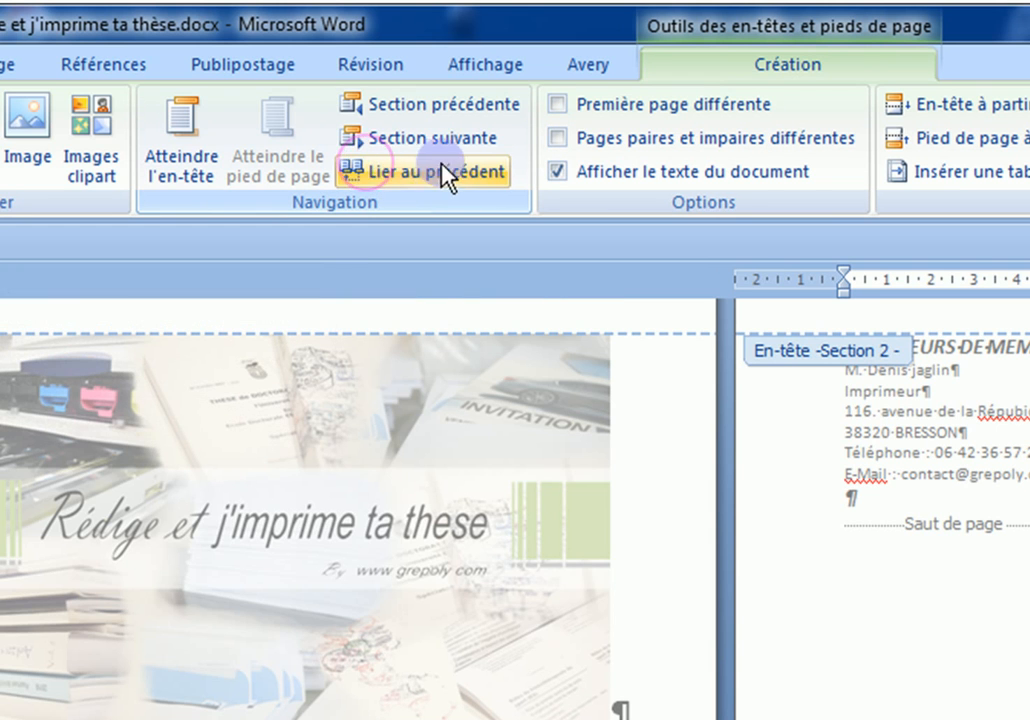
{"action": "scroll", "coordinate": [920, 701], "scroll_direction": "down", "scroll_amount": 4}
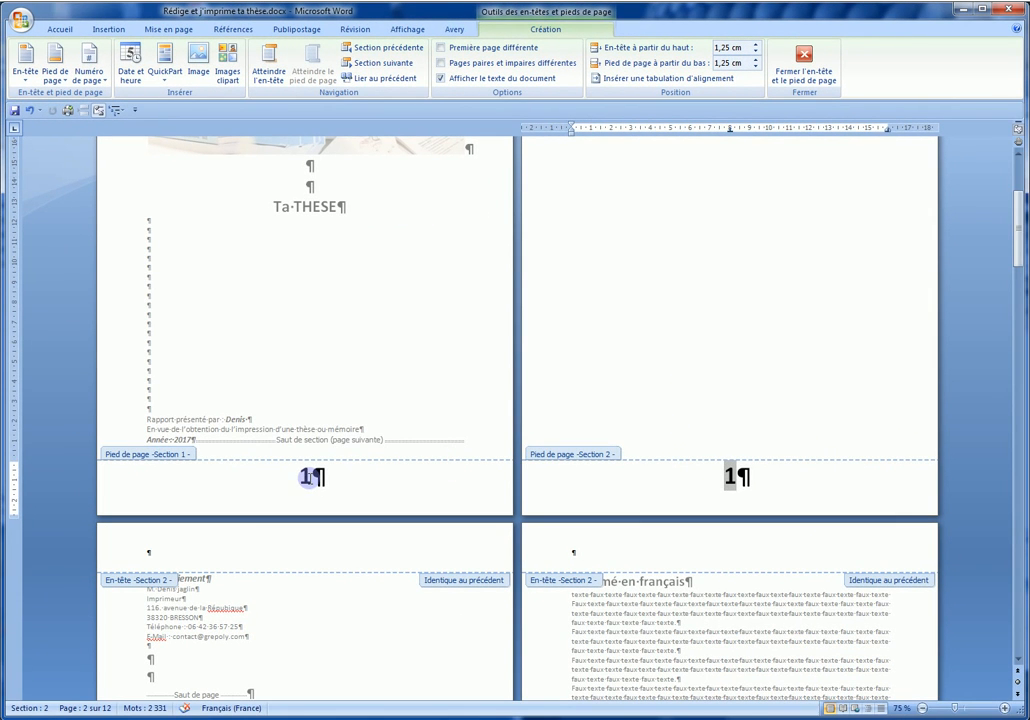
{"action": "left_click_drag", "start_coordinate": [312, 476], "coordinate": [292, 475]}
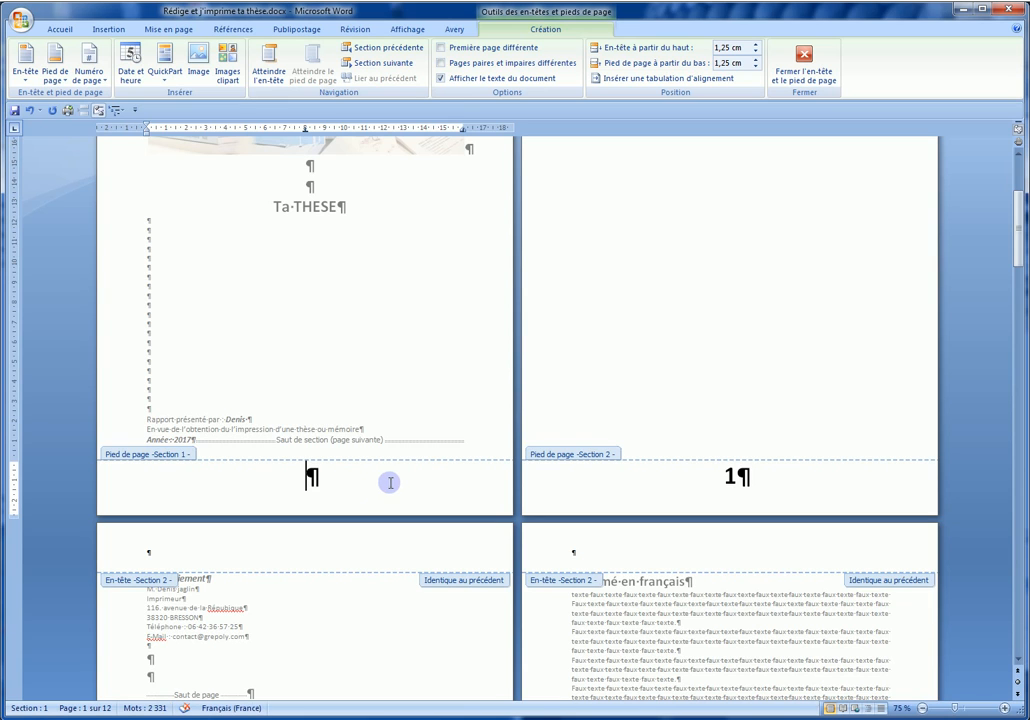
- Format the section 2 page numbers as uppercase Roman numerals (I, II, III, ...) starting at II
{"action": "left_click_drag", "start_coordinate": [724, 474], "coordinate": [736, 476]}
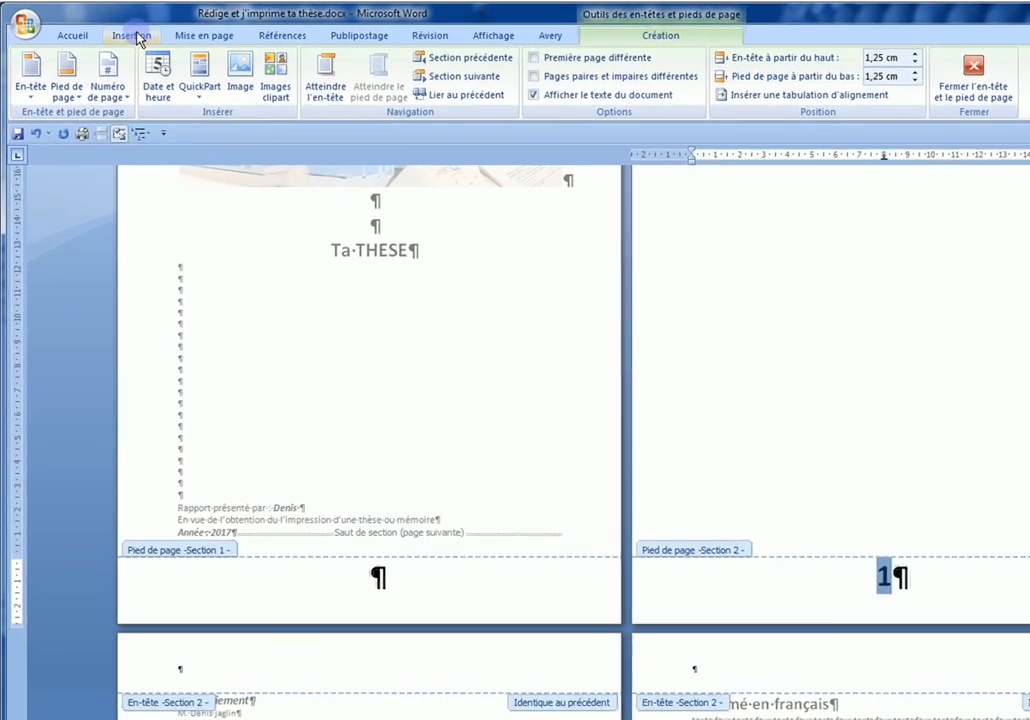
{"action": "left_click", "coordinate": [110, 29]}
{"action": "left_click", "coordinate": [990, 125]}
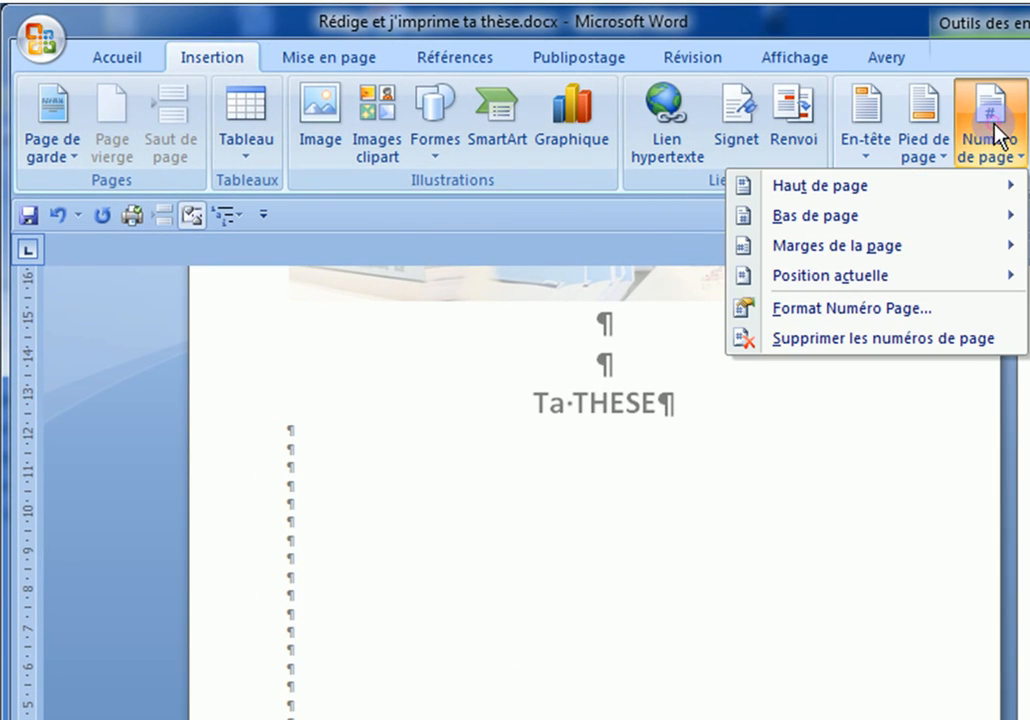
{"action": "left_click", "coordinate": [858, 310]}
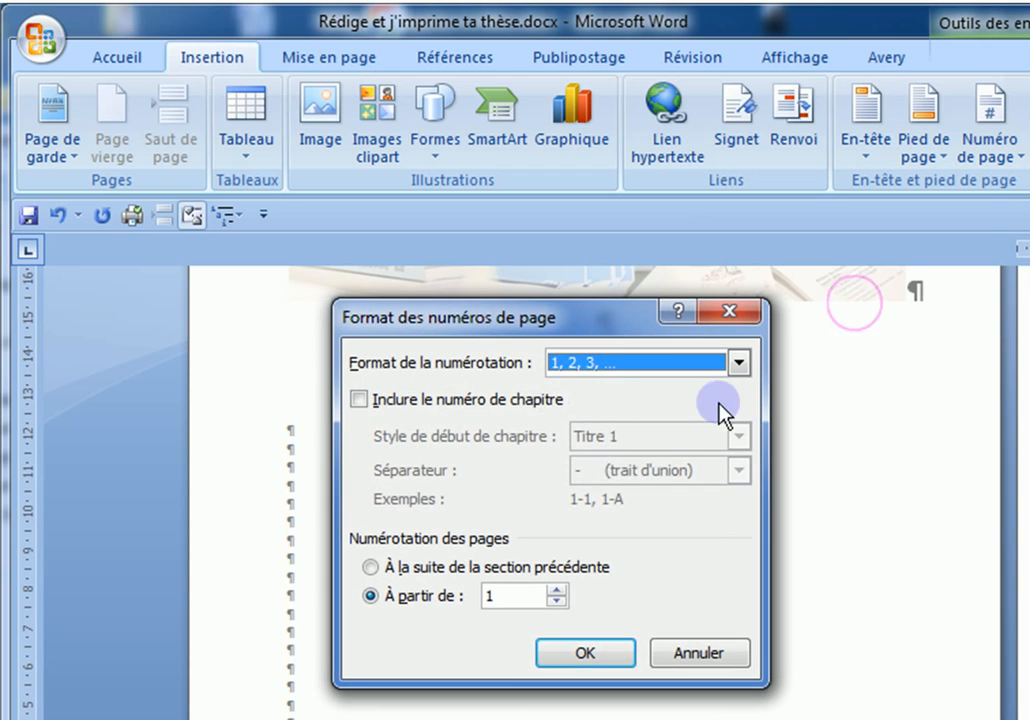
{"action": "left_click", "coordinate": [702, 362]}
{"action": "left_click", "coordinate": [740, 454]}
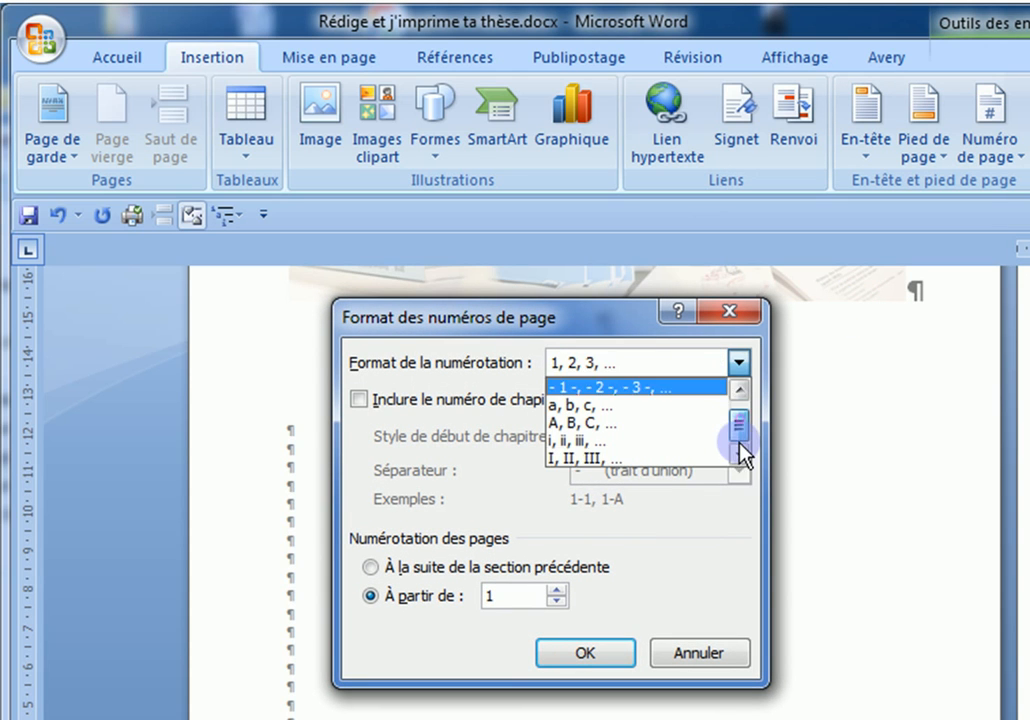
{"action": "left_click", "coordinate": [586, 456]}
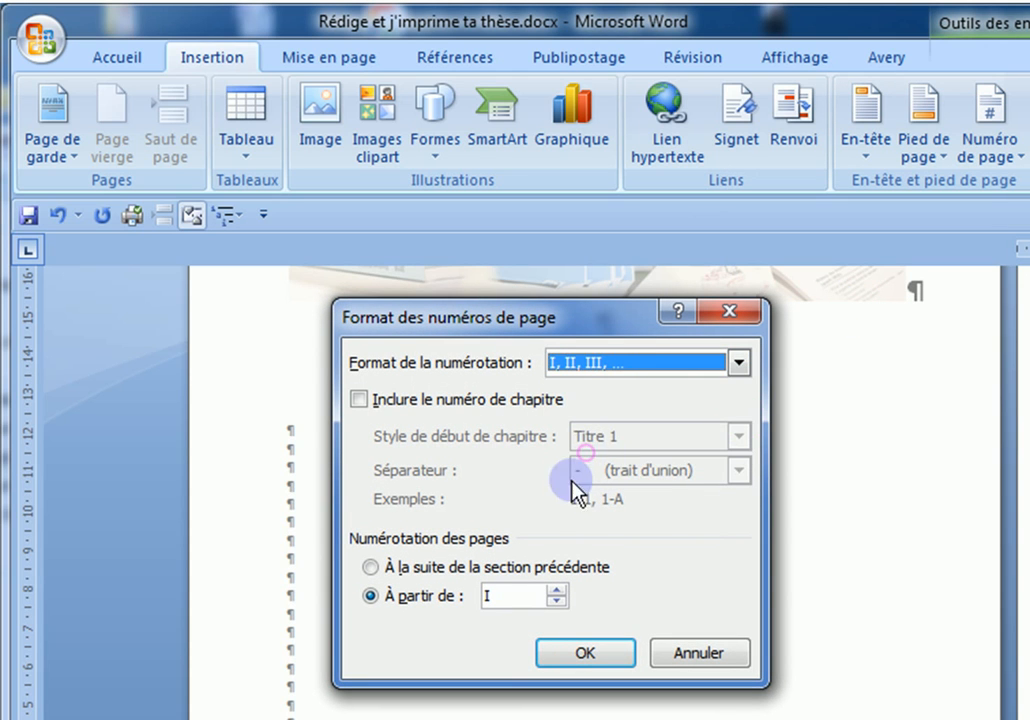
{"action": "left_click", "coordinate": [556, 592]}
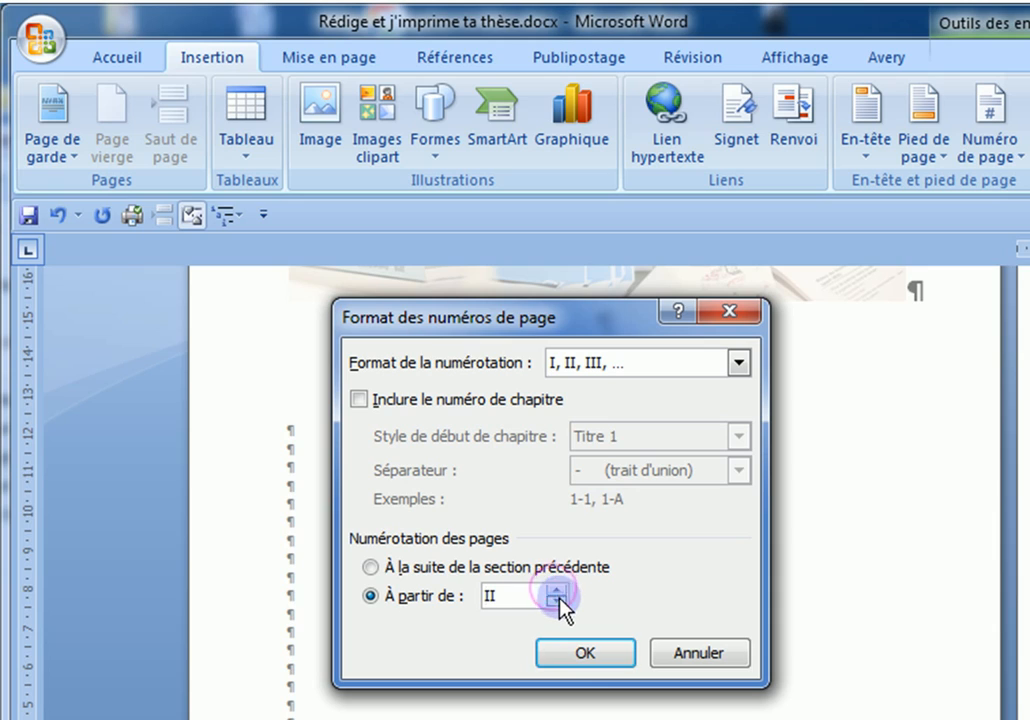
{"action": "left_click", "coordinate": [586, 654]}
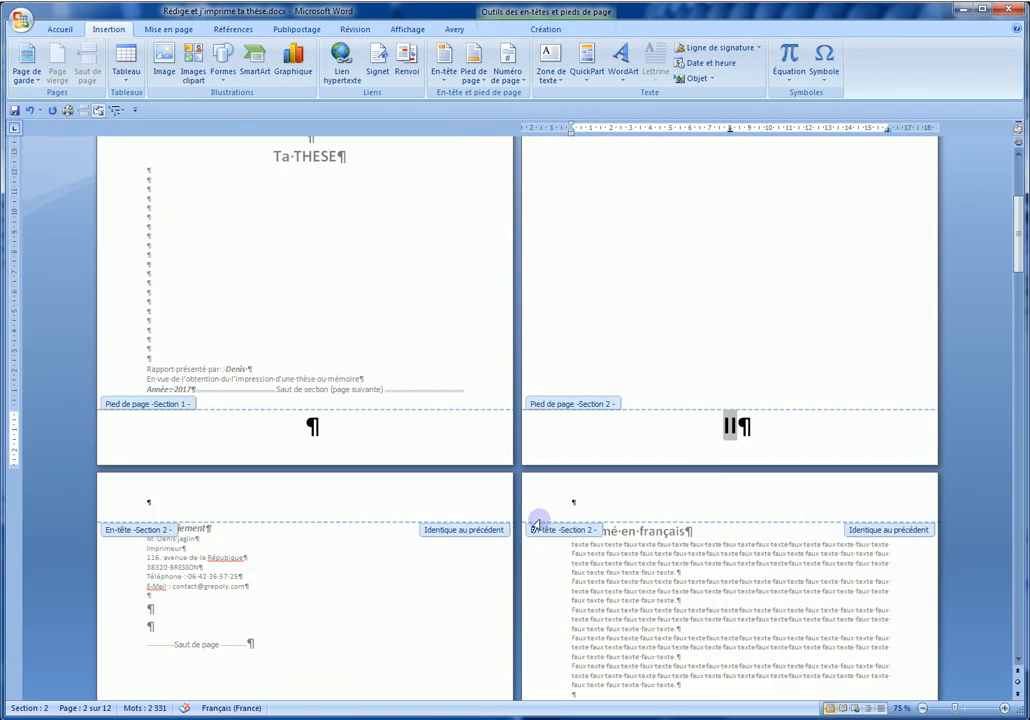
- Unlink the section 3 footer, starting on the "I Introduction" page, from the previous section
{"action": "scroll", "coordinate": [548, 543], "scroll_direction": "down", "scroll_amount": 10}
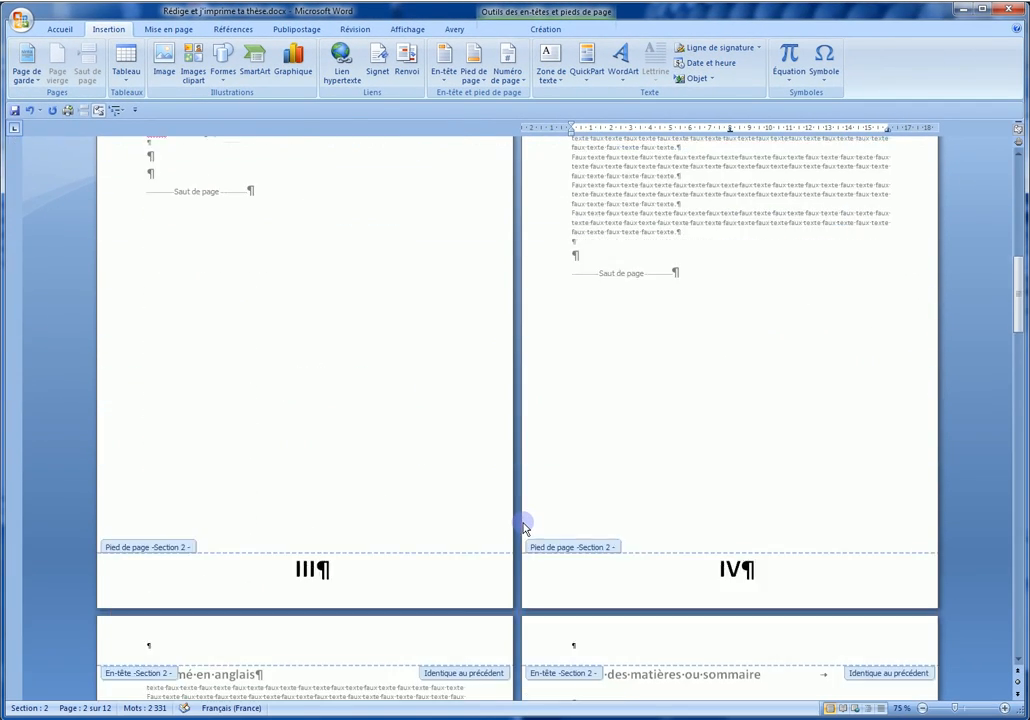
{"action": "scroll", "coordinate": [393, 550], "scroll_direction": "down", "scroll_amount": 10}
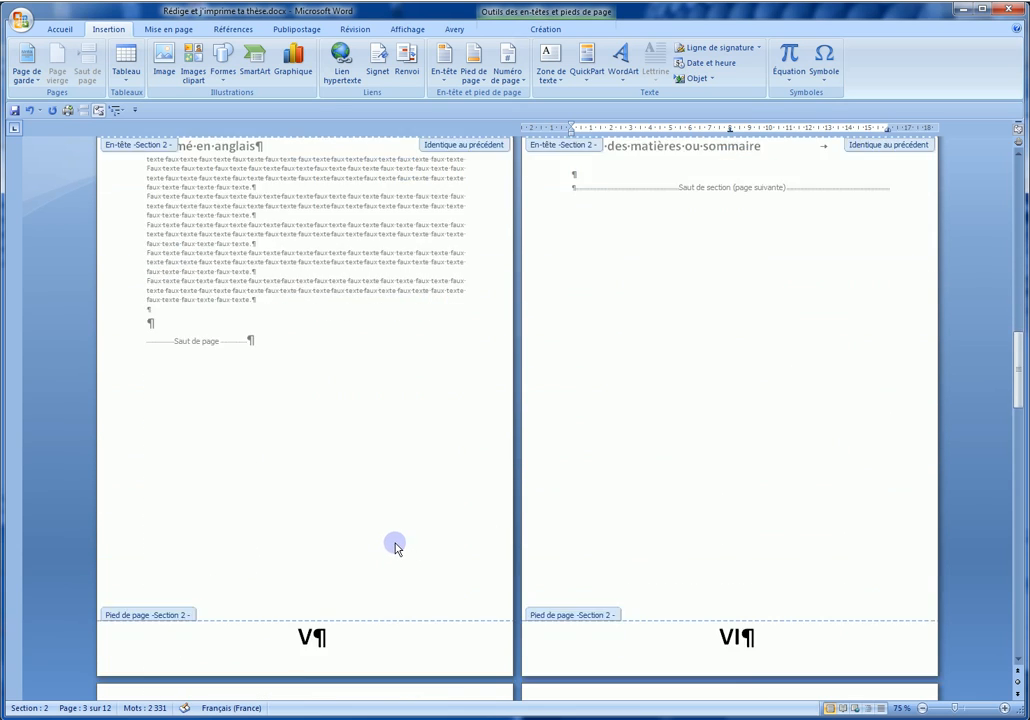
{"action": "scroll", "coordinate": [490, 580], "scroll_direction": "down", "scroll_amount": 10}
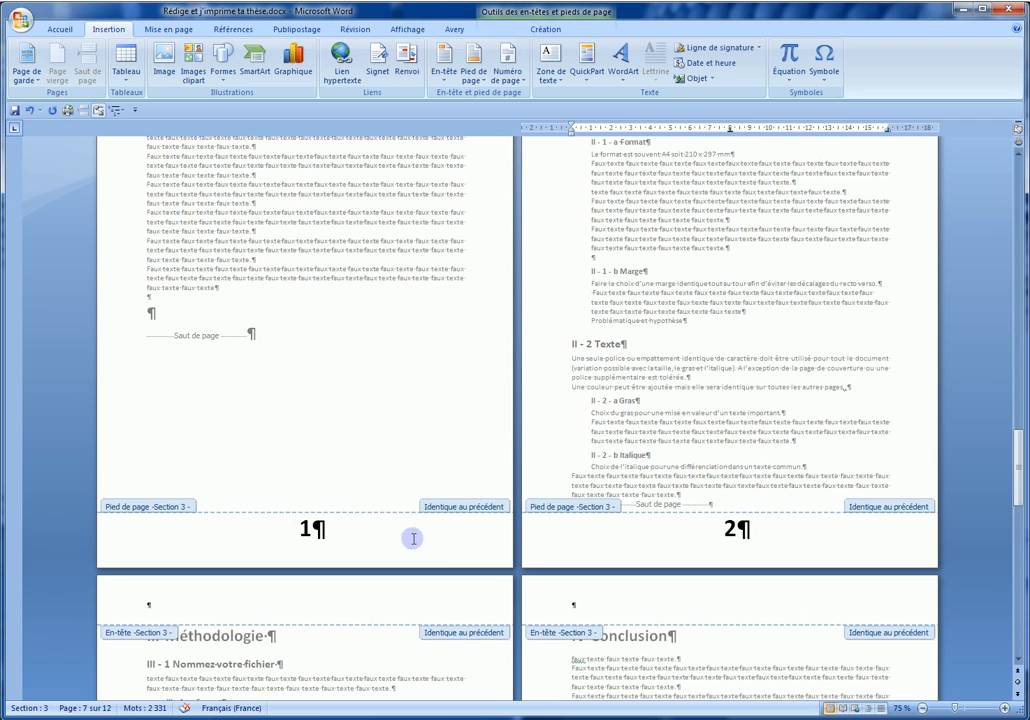
{"action": "left_click", "coordinate": [304, 528]}
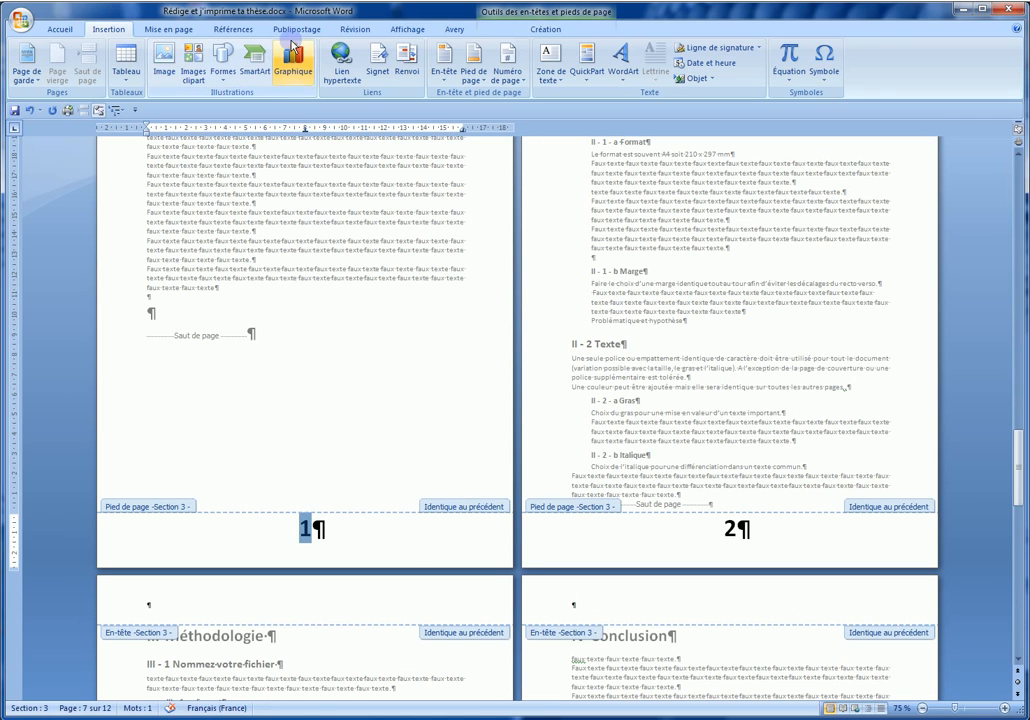
{"action": "left_click", "coordinate": [560, 28]}
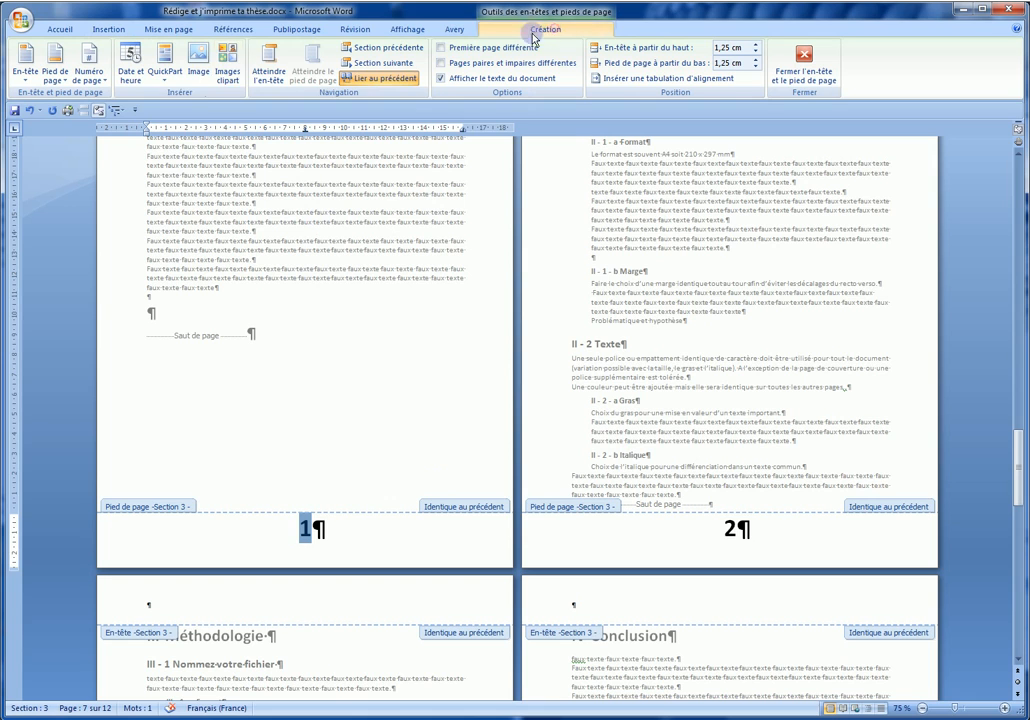
{"action": "left_click", "coordinate": [378, 80]}
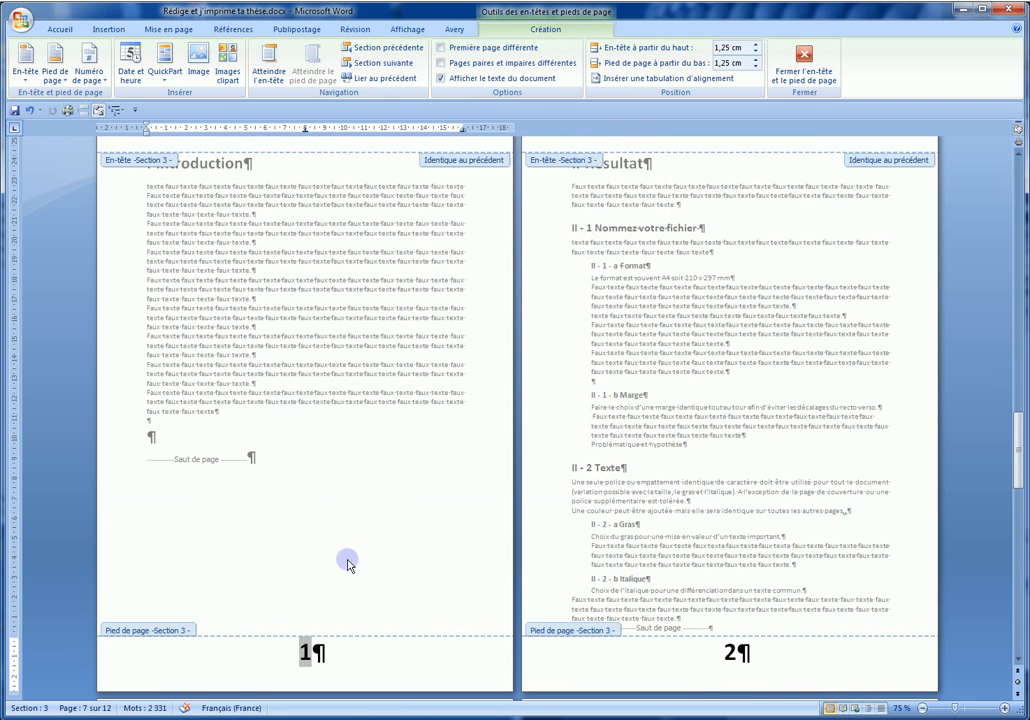
- Return to the body text and insert a page break among the bulleted lines under "VI Annexes"
{"action": "scroll", "coordinate": [323, 582], "scroll_direction": "down", "scroll_amount": 1}
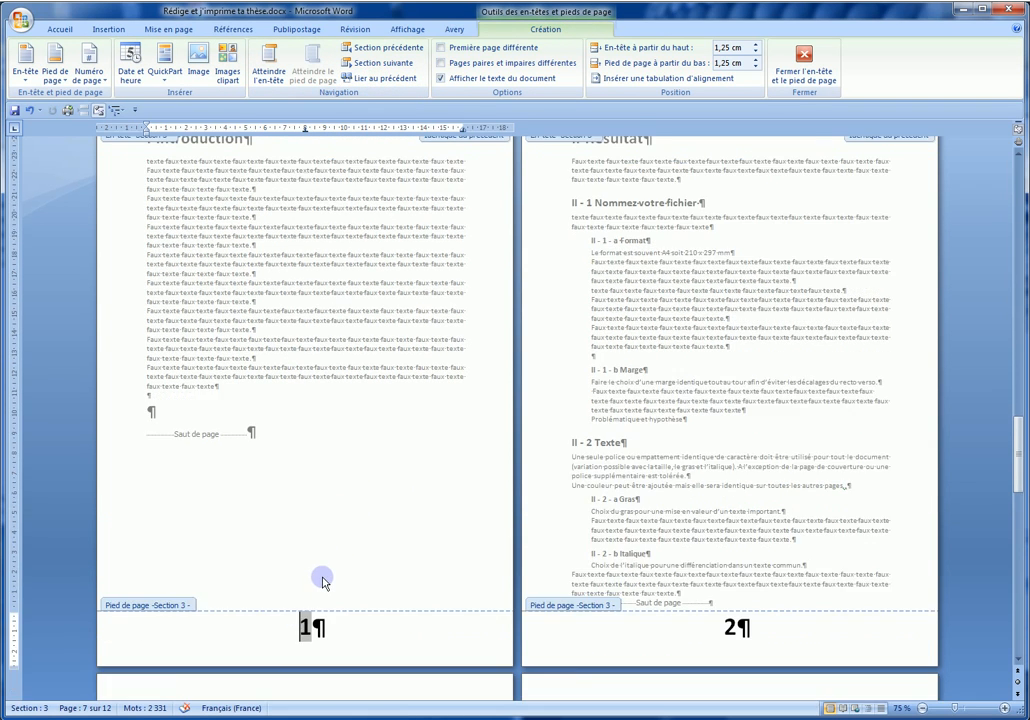
{"action": "scroll", "coordinate": [323, 582], "scroll_direction": "down", "scroll_amount": 10}
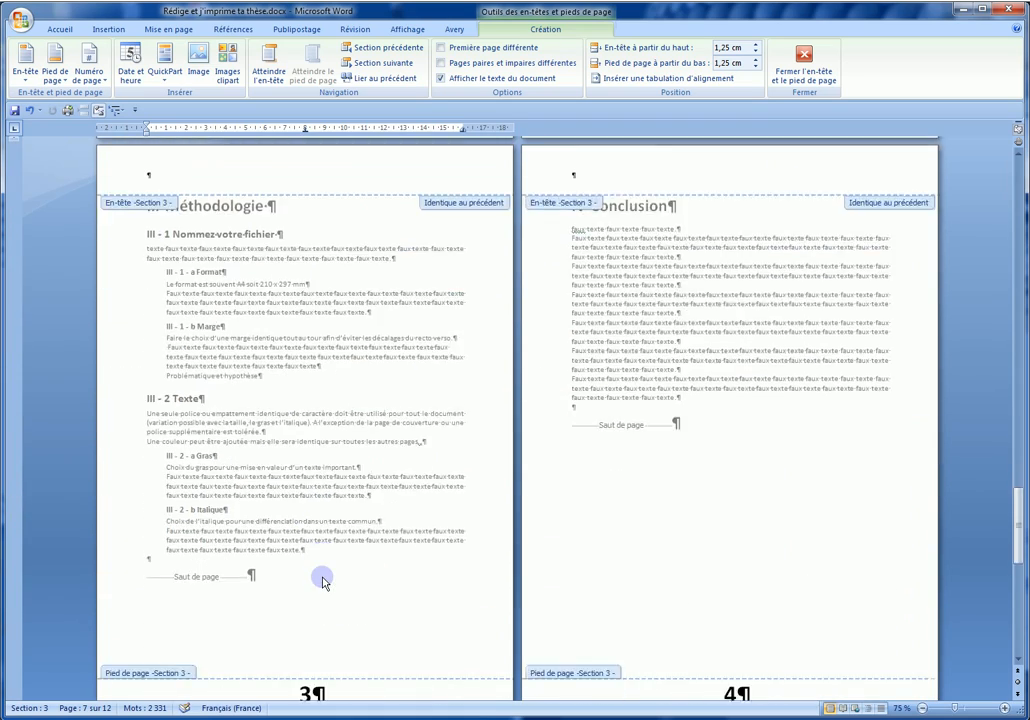
{"action": "scroll", "coordinate": [323, 582], "scroll_direction": "down", "scroll_amount": 10}
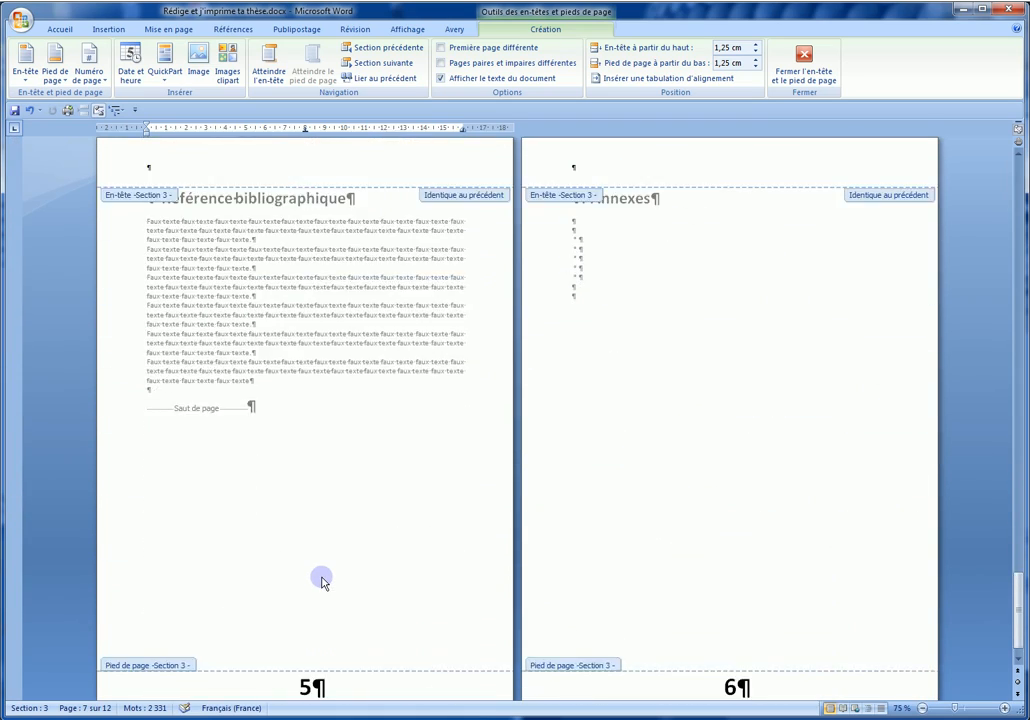
{"action": "scroll", "coordinate": [322, 582], "scroll_direction": "down", "scroll_amount": 1}
{"action": "double_click", "coordinate": [597, 210]}
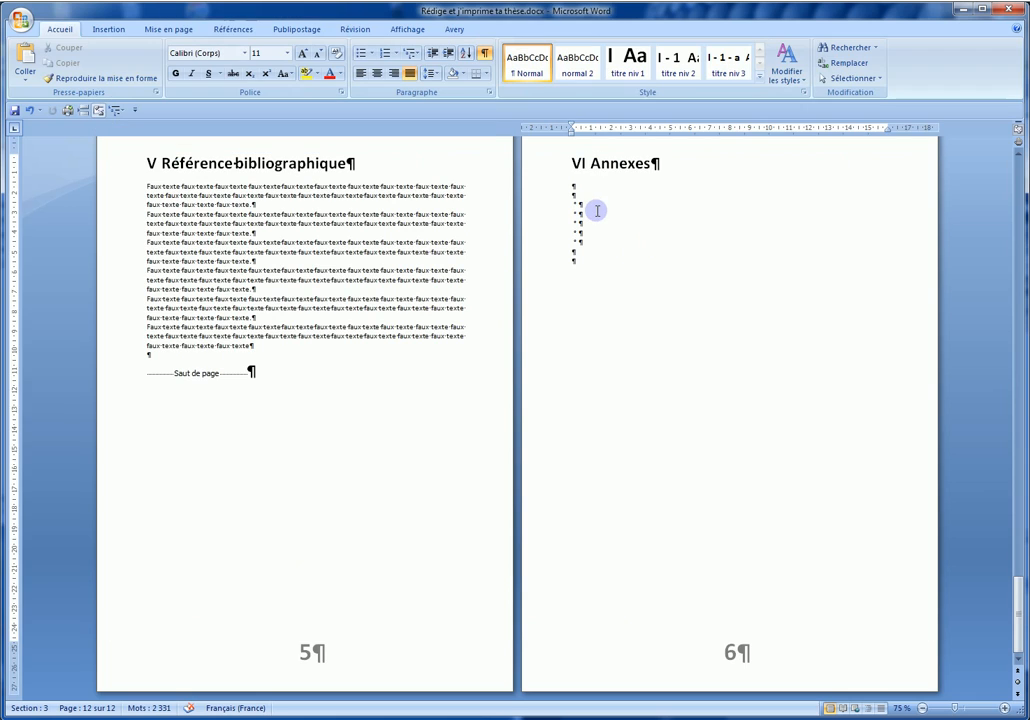
{"action": "key", "text": "ctrl+Return"}
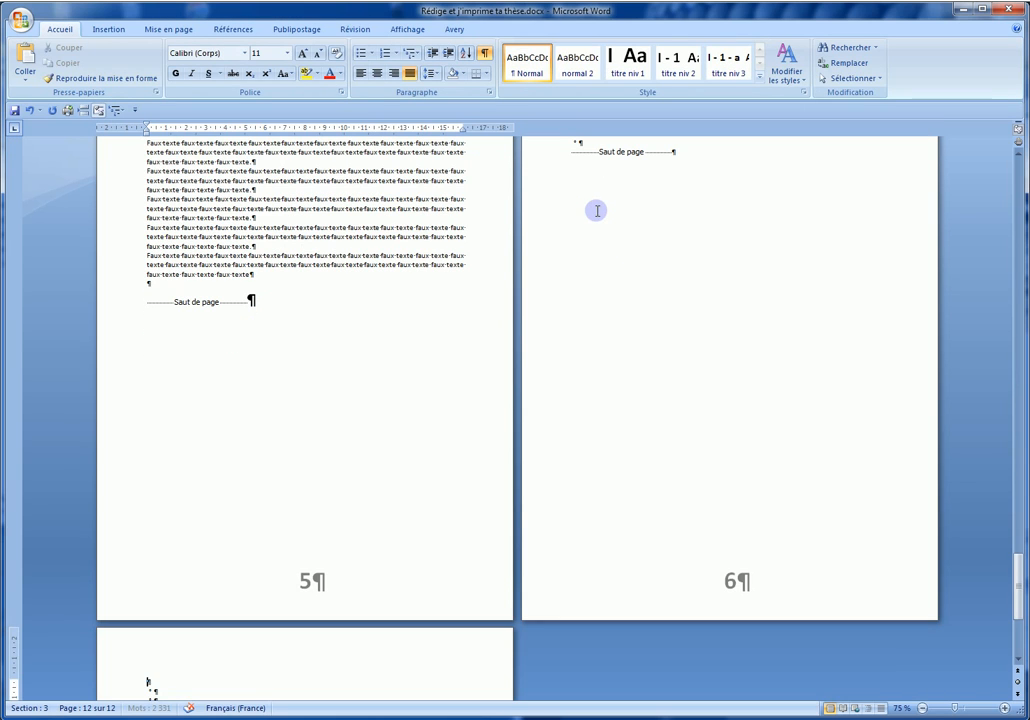
{"action": "scroll", "coordinate": [602, 428], "scroll_direction": "down", "scroll_amount": 10}
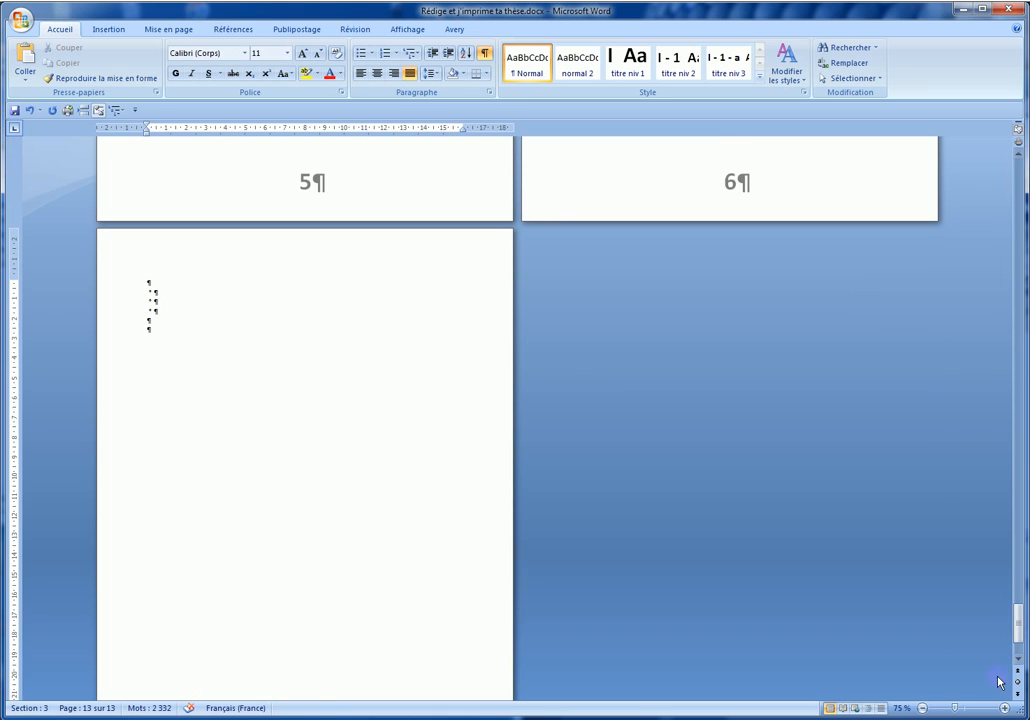
- Return to the cover page and hide the paragraph marks and other formatting symbols
{"action": "left_click_drag", "start_coordinate": [1018, 625], "coordinate": [1010, 156]}
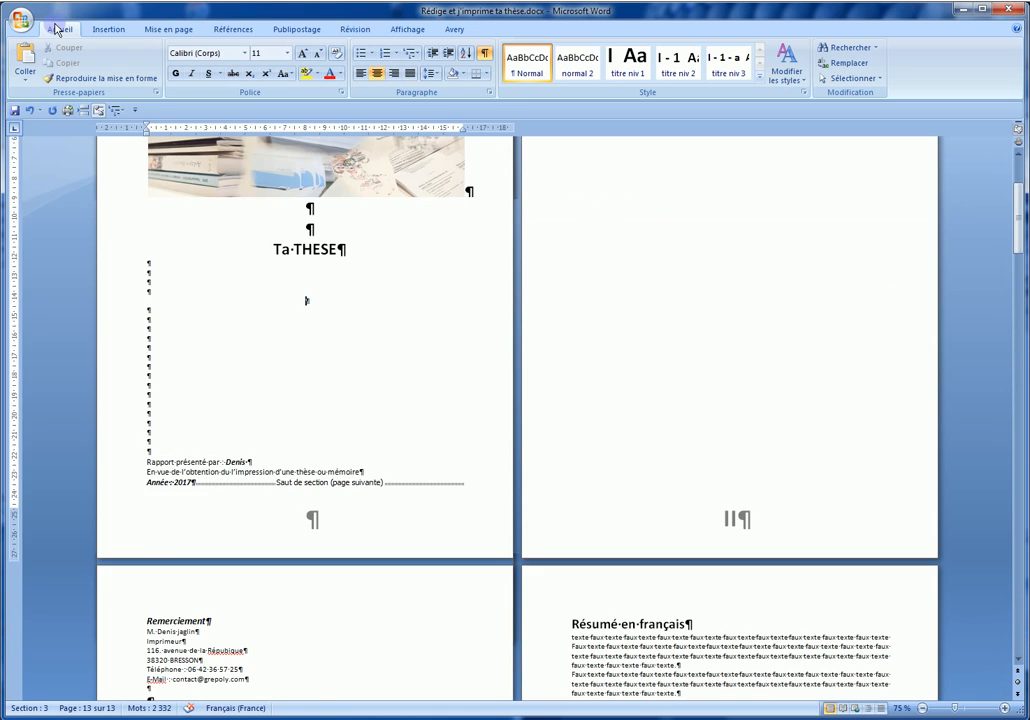
{"action": "left_click", "coordinate": [59, 32]}
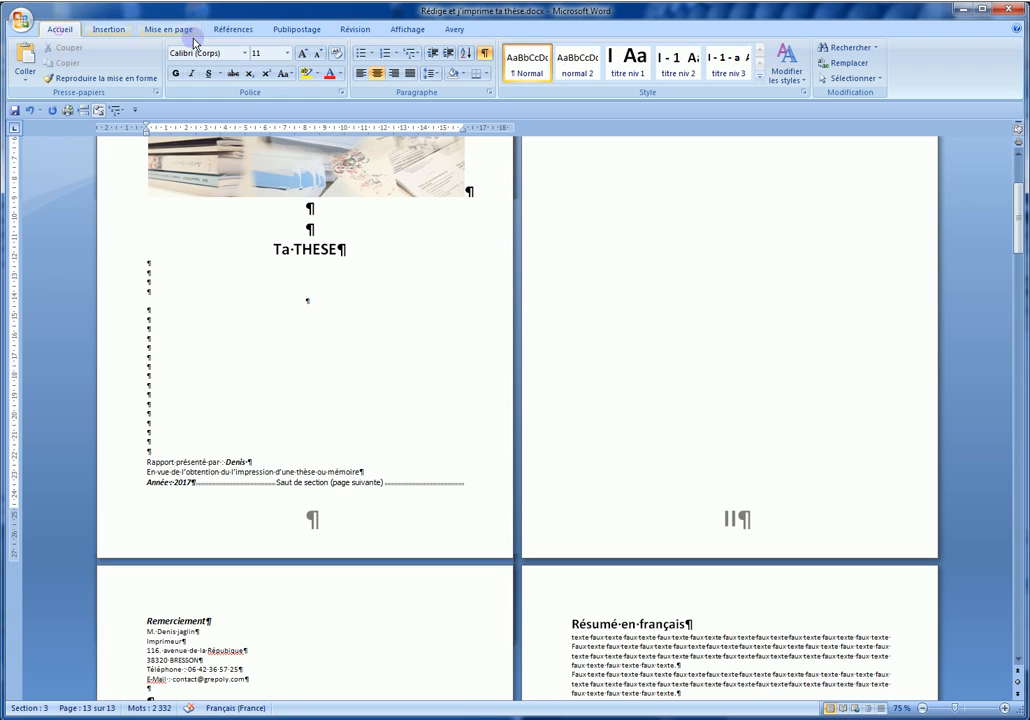
{"action": "left_click", "coordinate": [484, 53]}
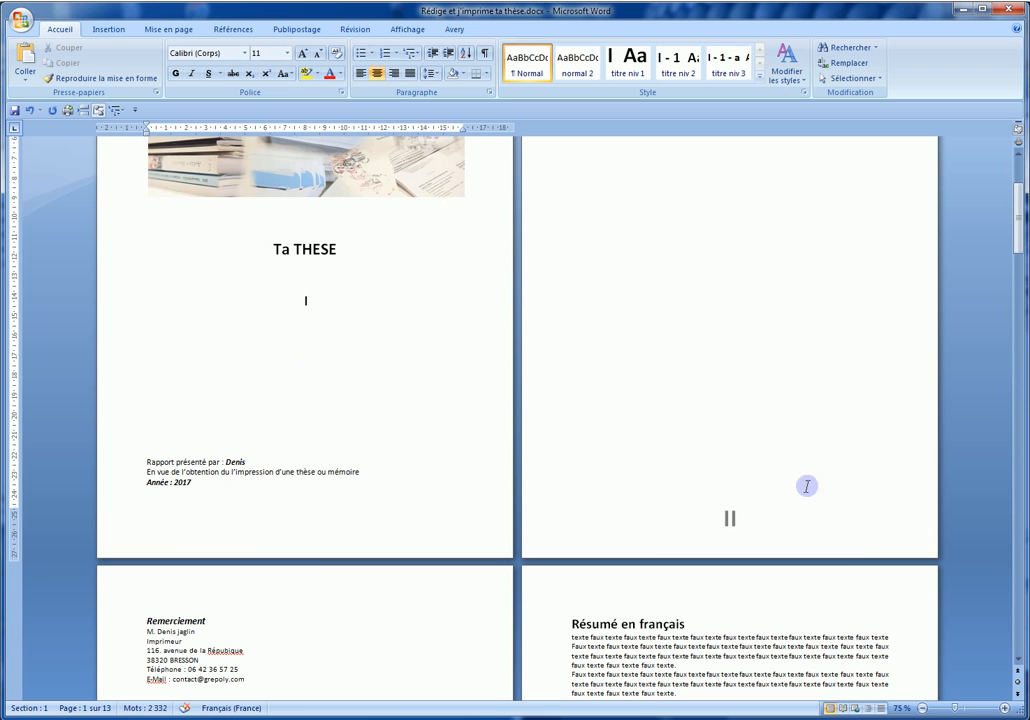
- Examine the footer page numbering from the cover page through the "I Introduction" and "II Résultat" pages
{"action": "scroll", "coordinate": [575, 574], "scroll_direction": "down", "scroll_amount": 3}
{"action": "scroll", "coordinate": [570, 574], "scroll_direction": "down", "scroll_amount": 12}
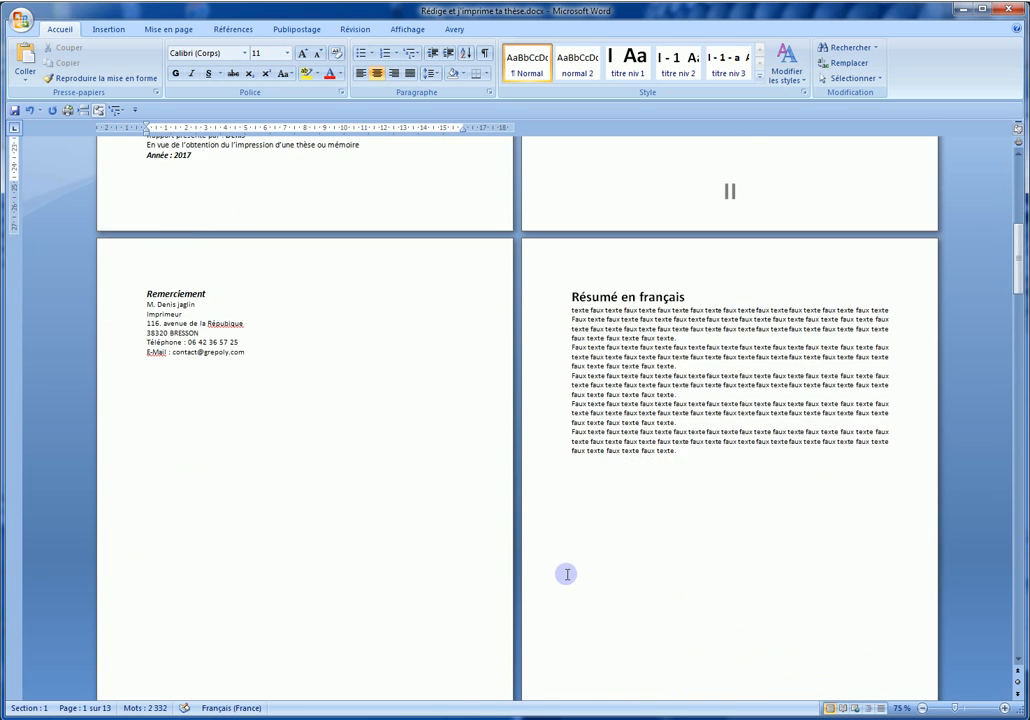
{"action": "scroll", "coordinate": [587, 584], "scroll_direction": "down", "scroll_amount": 15}
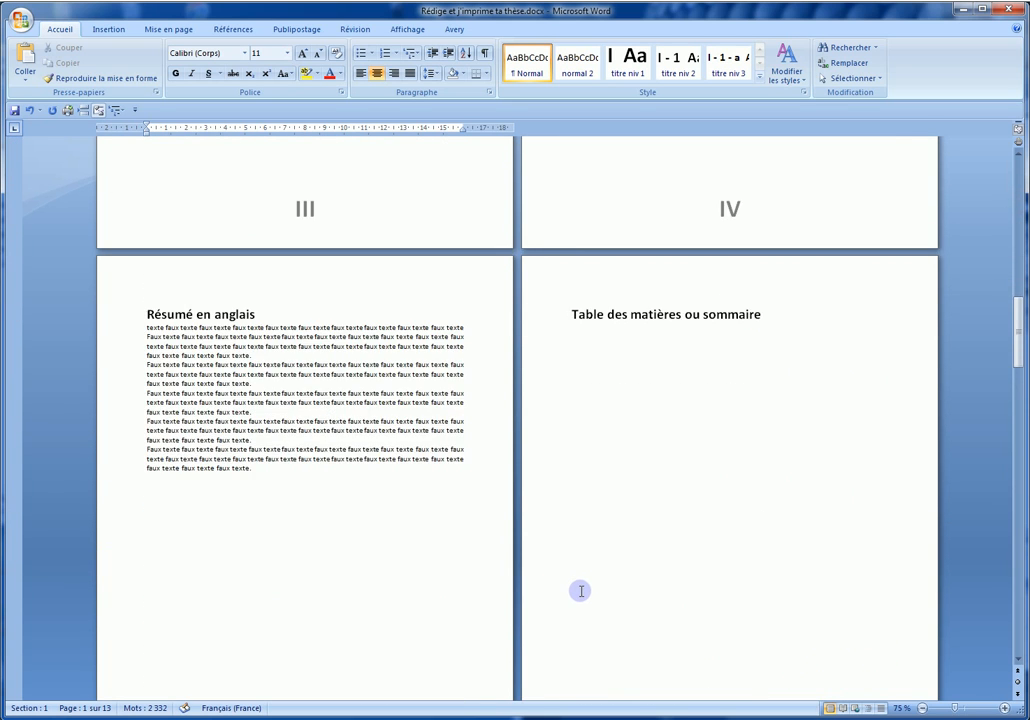
{"action": "scroll", "coordinate": [590, 583], "scroll_direction": "down", "scroll_amount": 3}
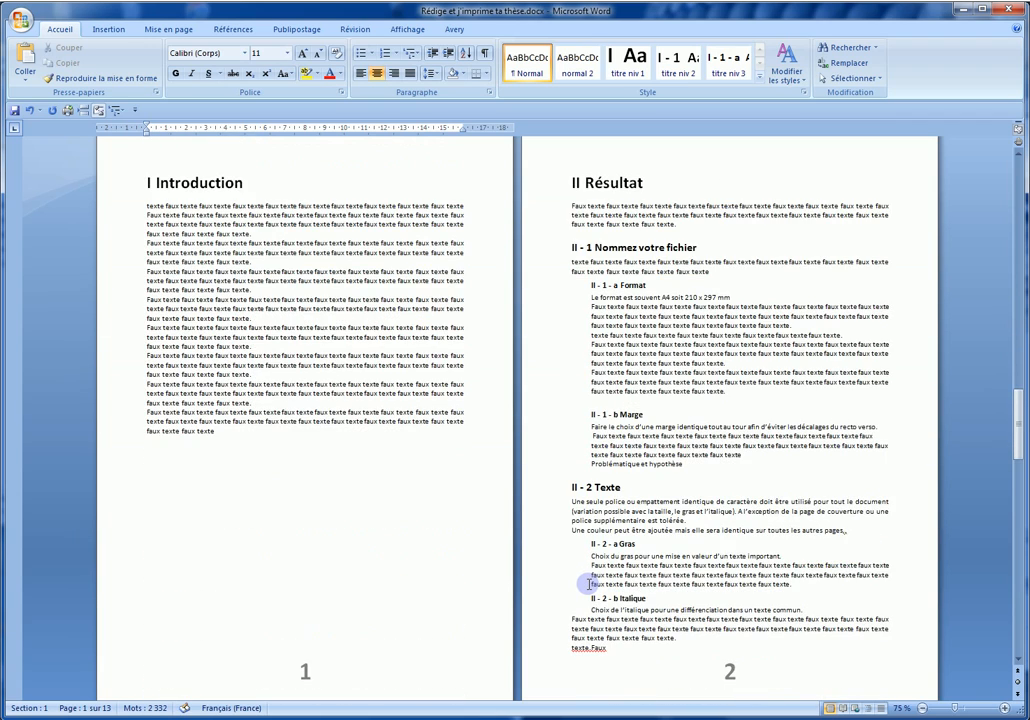
{"action": "scroll", "coordinate": [592, 578], "scroll_direction": "down", "scroll_amount": 5}
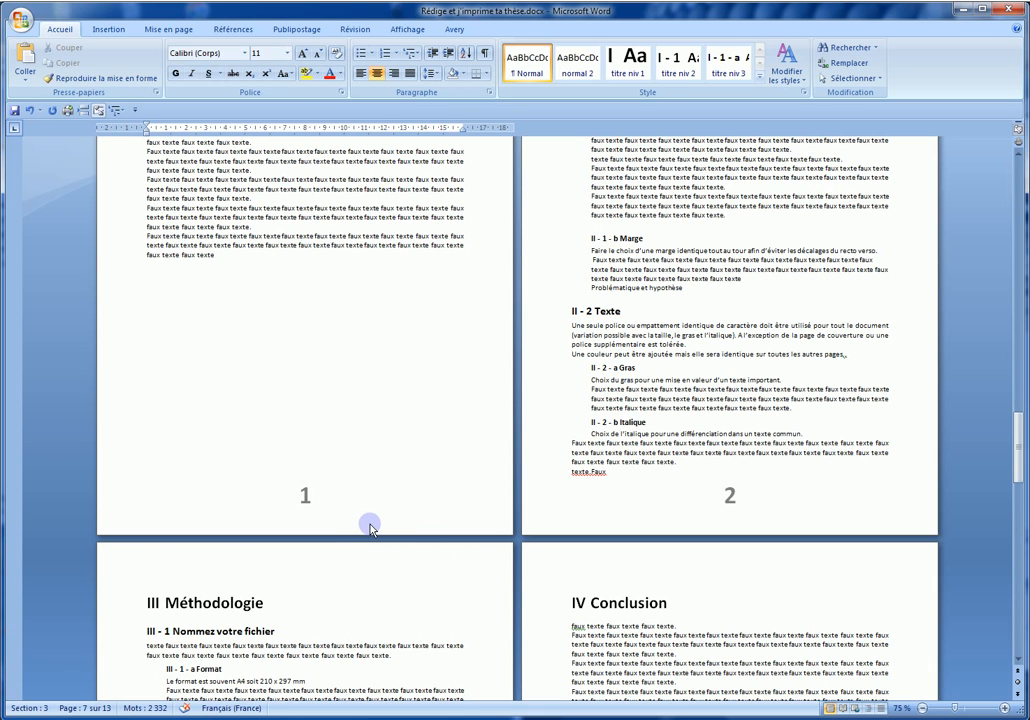
{"action": "scroll", "coordinate": [369, 529], "scroll_direction": "up", "scroll_amount": 3}
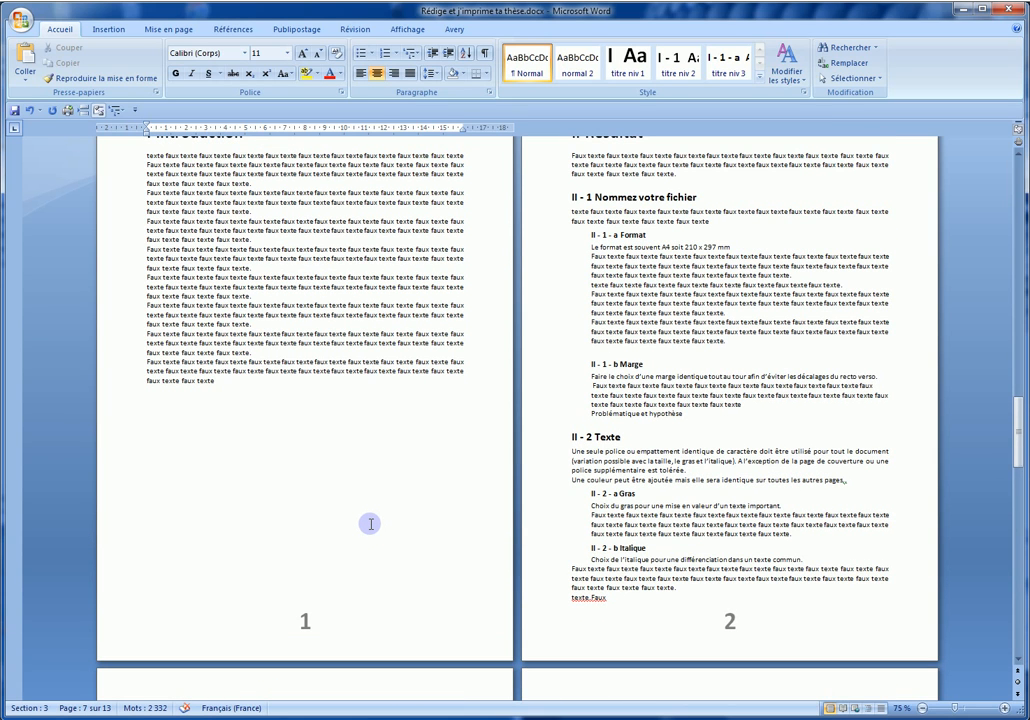